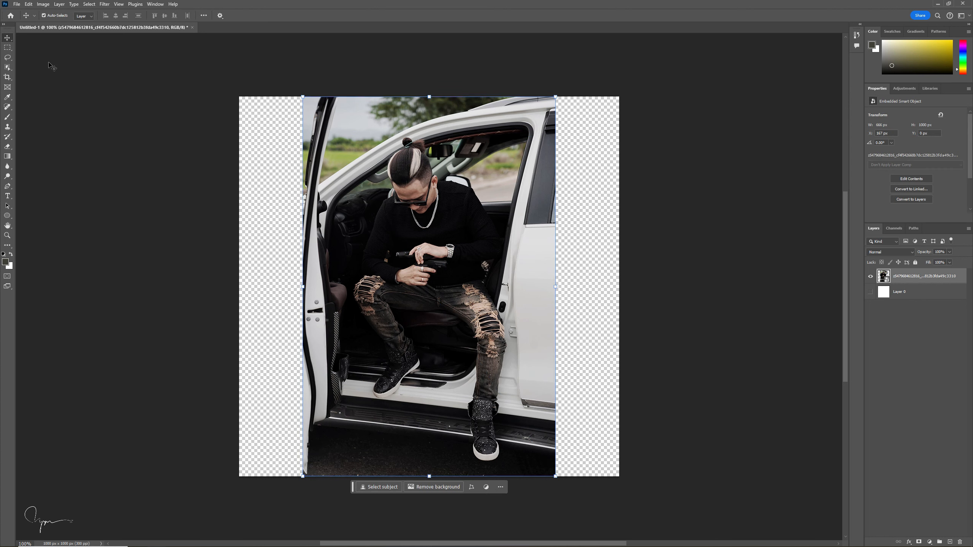
Step: Select the seated man from head to shoes with the Object Selection tool, including both legs
{"action": "left_click", "coordinate": [7, 69]}
{"action": "left_click_drag", "start_coordinate": [359, 133], "coordinate": [532, 462]}
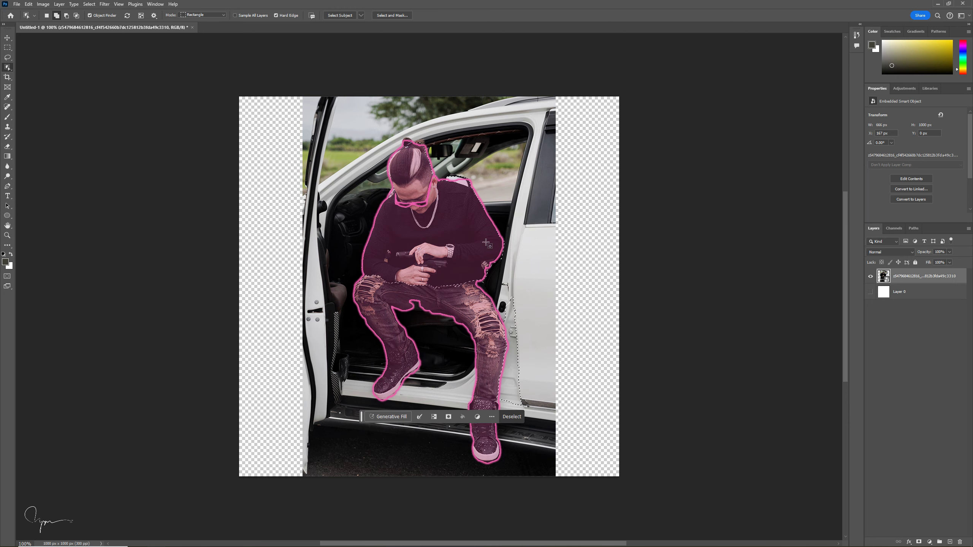
{"action": "scroll", "coordinate": [451, 172], "scroll_direction": "up", "scroll_amount": 1}
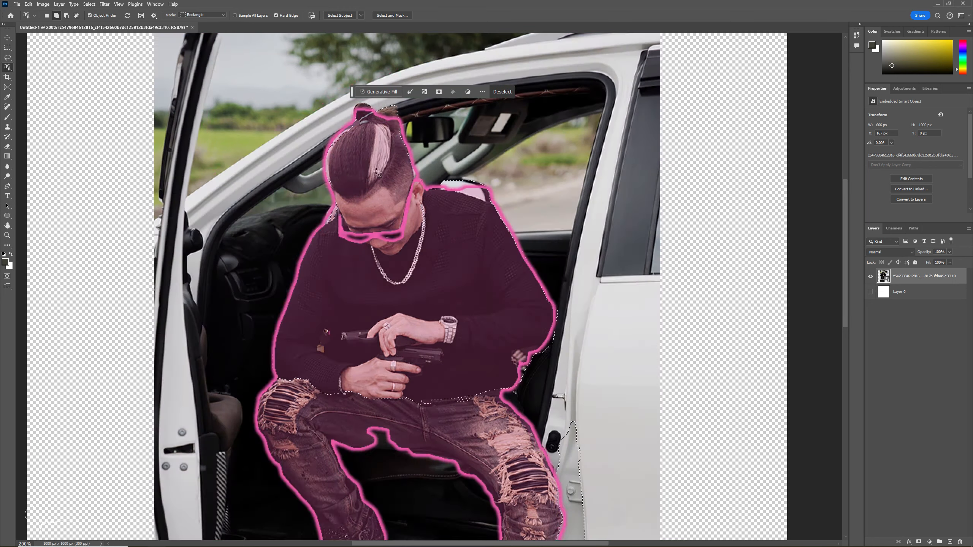
{"action": "scroll", "coordinate": [378, 130], "scroll_direction": "down", "scroll_amount": 5}
{"action": "left_click_drag", "start_coordinate": [212, 119], "coordinate": [390, 423]}
{"action": "left_click_drag", "start_coordinate": [254, 137], "coordinate": [406, 189]}
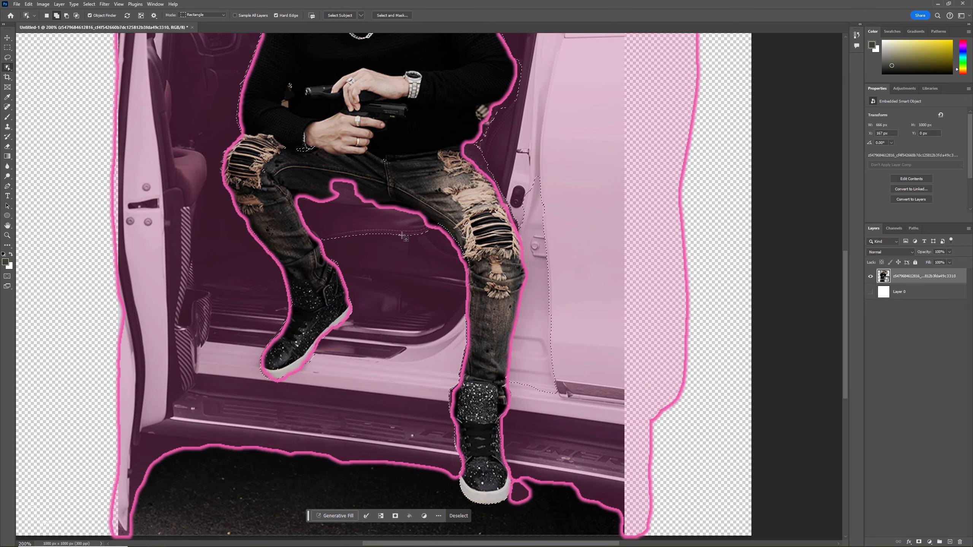
Step: Subtract the stray car areas beside the torso and around the legs from the man's selection
{"action": "key", "text": "ctrl+0"}
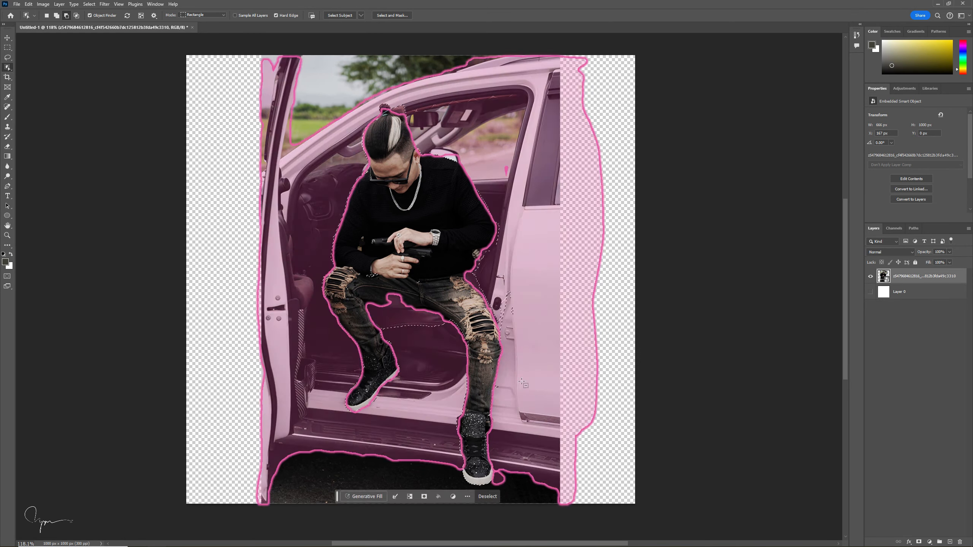
{"action": "left_click_drag", "start_coordinate": [504, 289], "coordinate": [519, 319]}
{"action": "left_click", "coordinate": [491, 207]}
{"action": "left_click_drag", "start_coordinate": [359, 294], "coordinate": [373, 305]}
{"action": "left_click_drag", "start_coordinate": [490, 382], "coordinate": [491, 383]}
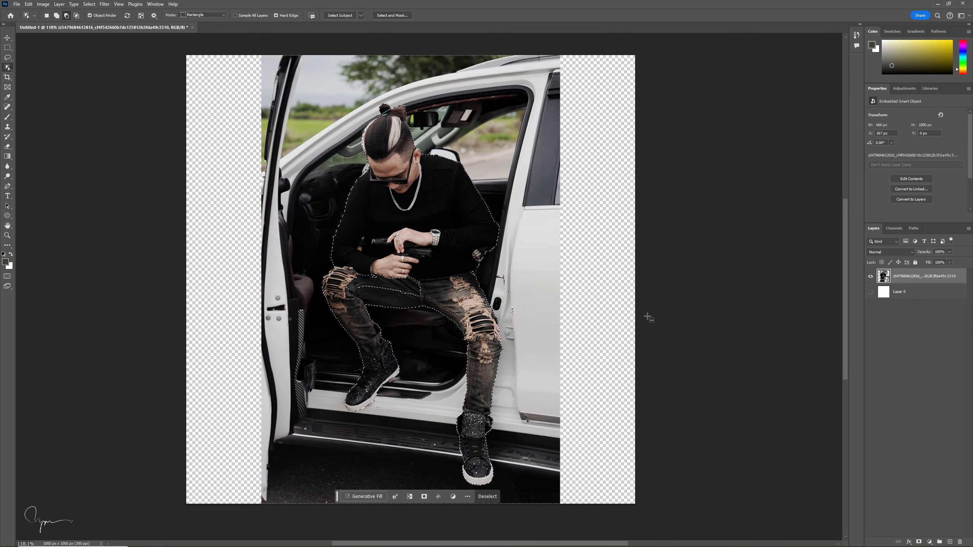
{"action": "scroll", "coordinate": [368, 239], "scroll_direction": "up", "scroll_amount": 10}
{"action": "scroll", "coordinate": [341, 418], "scroll_direction": "down", "scroll_amount": 6}
{"action": "scroll", "coordinate": [375, 269], "scroll_direction": "down", "scroll_amount": 5}
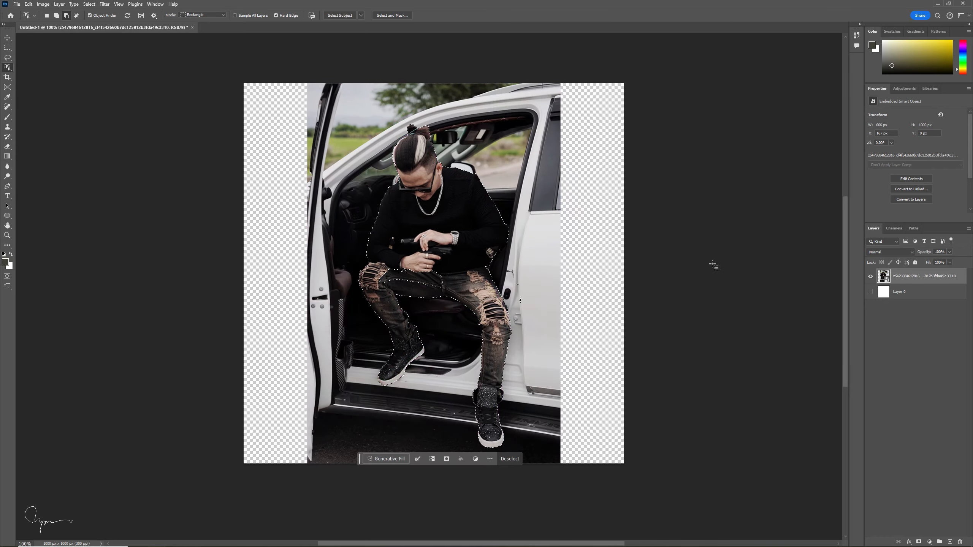
Step: Open Select and Mask and refine the hair edges around the head and topknot with the Refine Edge Brush
{"action": "left_click", "coordinate": [392, 16]}
{"action": "scroll", "coordinate": [457, 145], "scroll_direction": "up", "scroll_amount": 5}
{"action": "left_click_drag", "start_coordinate": [447, 181], "coordinate": [491, 209]}
{"action": "left_click", "coordinate": [79, 16]}
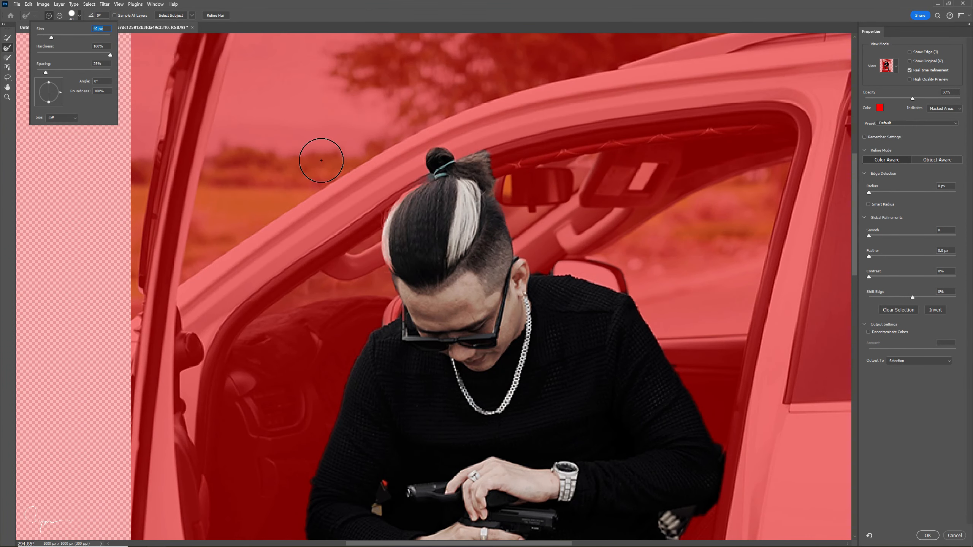
{"action": "mouse_move", "coordinate": [424, 188]}
{"action": "left_mouse_down"}
{"action": "mouse_move", "coordinate": [391, 265]}
{"action": "mouse_move", "coordinate": [397, 288]}
{"action": "left_mouse_up"}
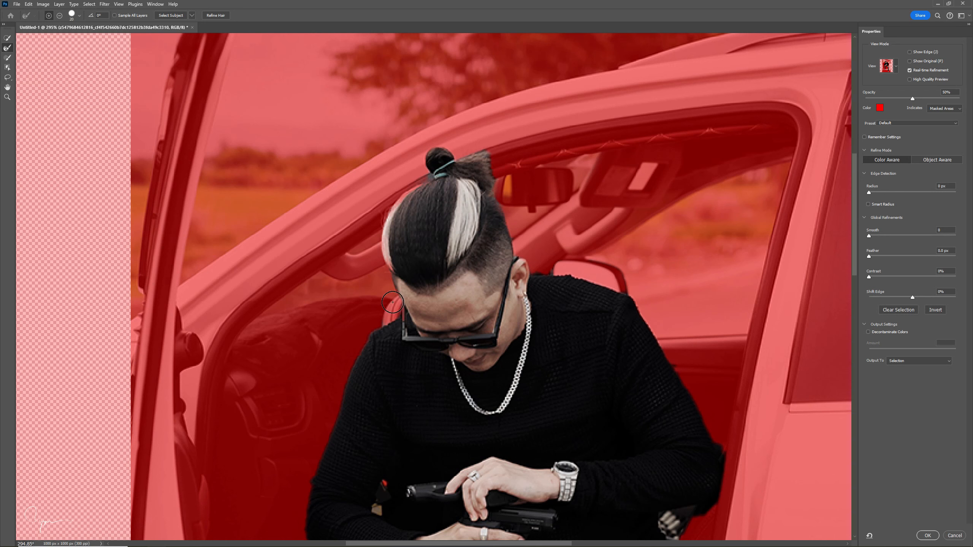
{"action": "left_click_drag", "start_coordinate": [422, 143], "coordinate": [494, 157]}
{"action": "scroll", "coordinate": [544, 178], "scroll_direction": "down", "scroll_amount": 3}
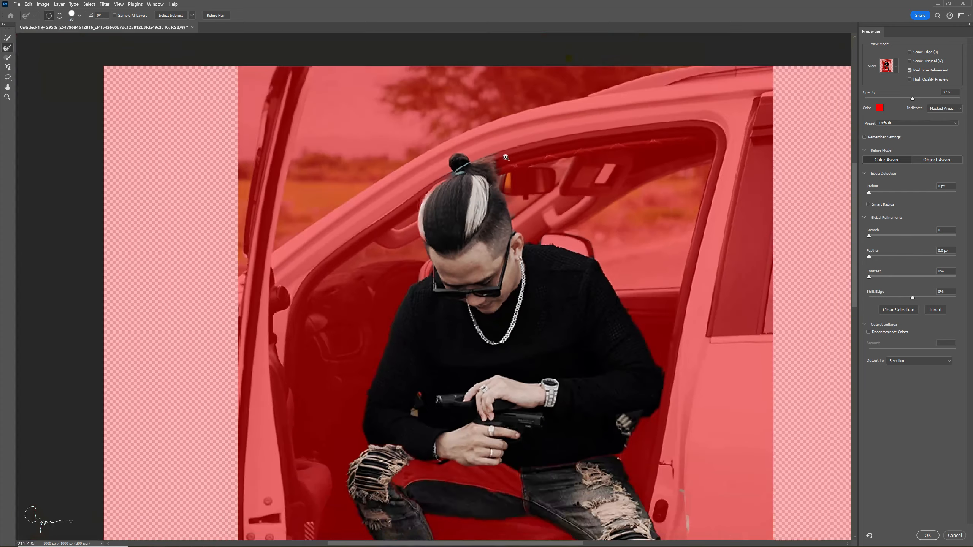
{"action": "scroll", "coordinate": [431, 192], "scroll_direction": "up", "scroll_amount": 2}
Step: Switch to the Brush tool with a smaller brush and touch up the selection behind the head
{"action": "left_click", "coordinate": [7, 57]}
{"action": "left_click", "coordinate": [80, 15]}
{"action": "scroll", "coordinate": [89, 29], "scroll_direction": "down", "scroll_amount": 4}
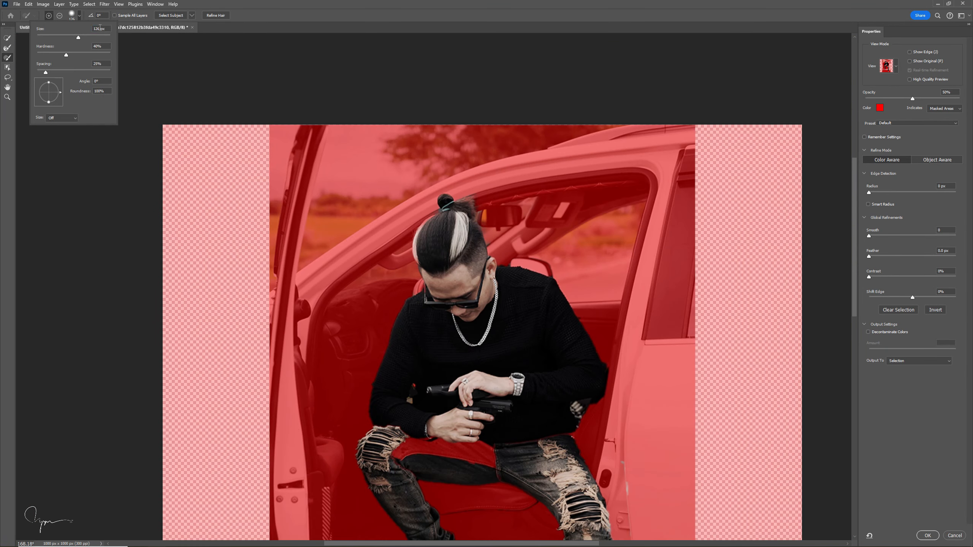
{"action": "left_click", "coordinate": [481, 369]}
{"action": "left_click_drag", "start_coordinate": [475, 196], "coordinate": [519, 262]}
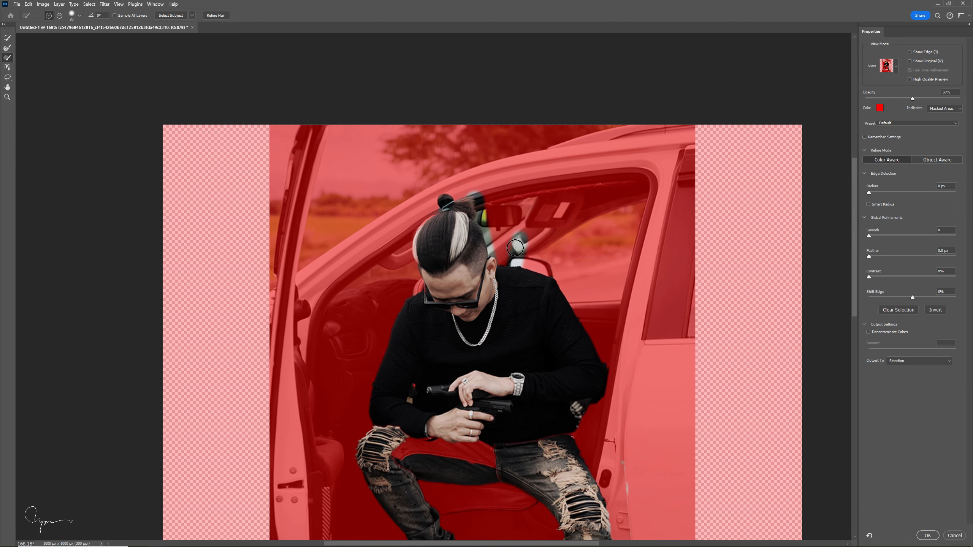
{"action": "scroll", "coordinate": [516, 248], "scroll_direction": "up", "scroll_amount": 8}
{"action": "scroll", "coordinate": [448, 256], "scroll_direction": "down", "scroll_amount": 4}
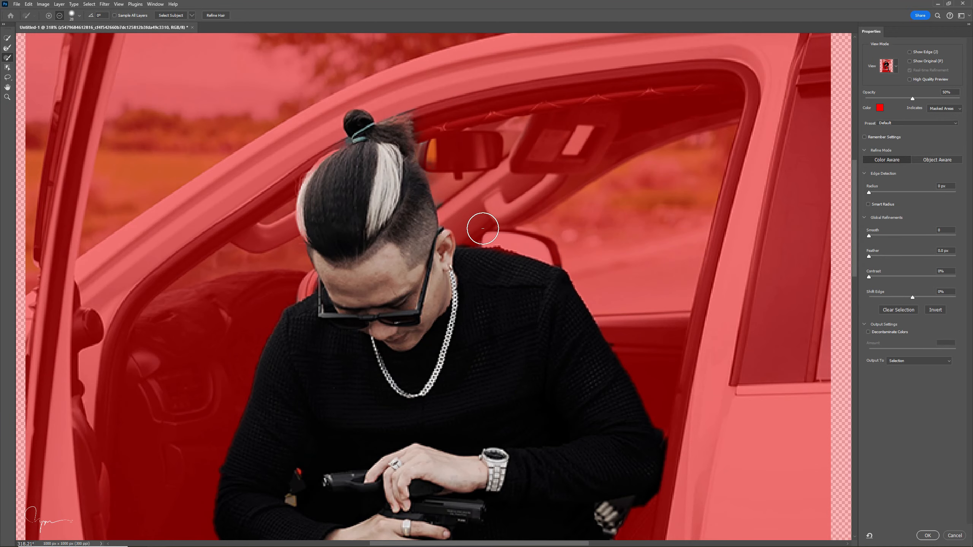
Step: Paint the car background below the elbow and beside the hip out of the selection
{"action": "left_click_drag", "start_coordinate": [672, 415], "coordinate": [634, 300]}
{"action": "left_click_drag", "start_coordinate": [622, 395], "coordinate": [632, 305]}
{"action": "mouse_move", "coordinate": [607, 307]}
{"action": "left_mouse_down"}
{"action": "mouse_move", "coordinate": [625, 307]}
{"action": "mouse_move", "coordinate": [602, 308]}
{"action": "left_mouse_up"}
{"action": "left_click_drag", "start_coordinate": [582, 347], "coordinate": [648, 337]}
{"action": "mouse_move", "coordinate": [600, 327]}
{"action": "left_mouse_down"}
{"action": "mouse_move", "coordinate": [635, 271]}
{"action": "mouse_move", "coordinate": [553, 359]}
{"action": "left_mouse_up"}
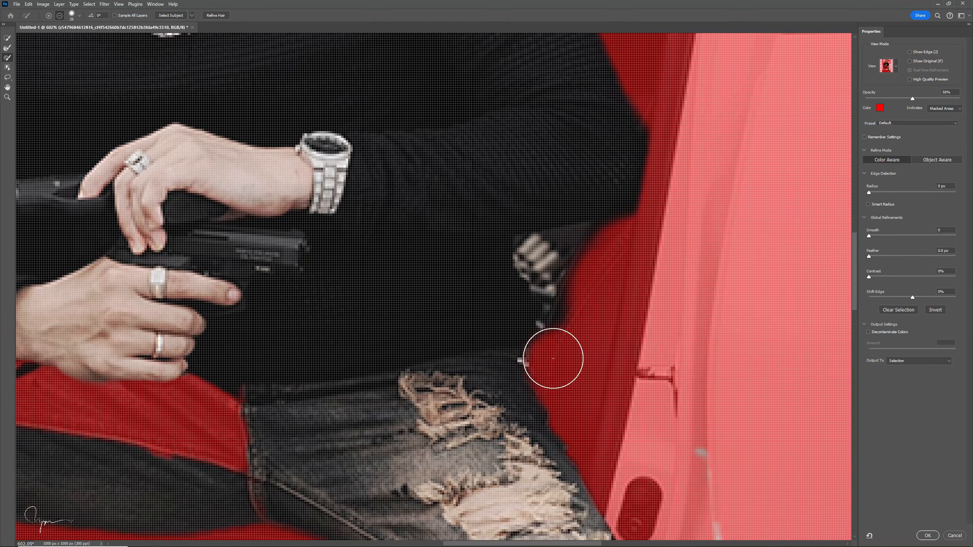
{"action": "left_click_drag", "start_coordinate": [578, 261], "coordinate": [574, 311]}
Step: Paint the missing upper thigh back into the selection and touch up the edge of the lower boot
{"action": "mouse_move", "coordinate": [237, 326]}
{"action": "left_mouse_down"}
{"action": "mouse_move", "coordinate": [605, 272]}
{"action": "mouse_move", "coordinate": [597, 284]}
{"action": "left_mouse_up"}
{"action": "left_click_drag", "start_coordinate": [548, 299], "coordinate": [300, 349]}
{"action": "left_click_drag", "start_coordinate": [301, 229], "coordinate": [604, 379]}
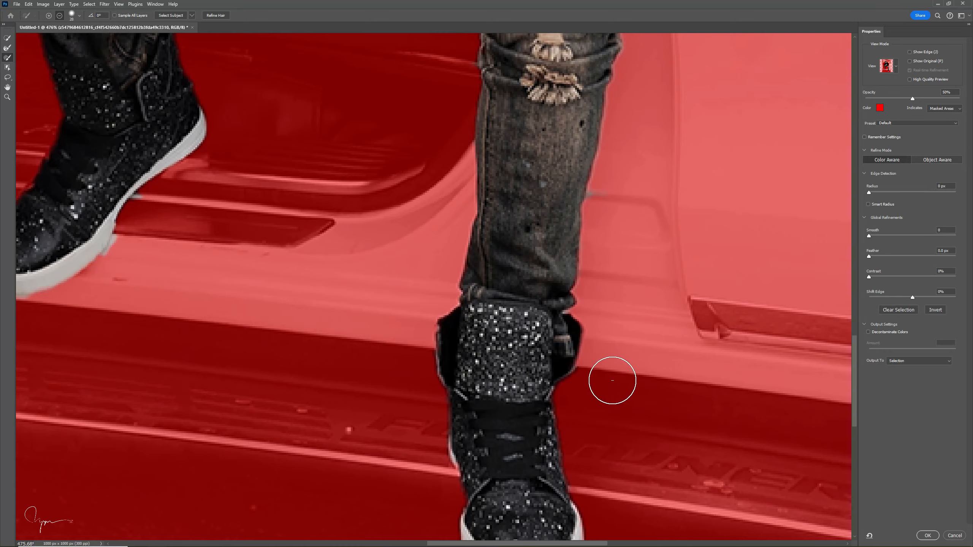
Step: Set the brush hardness to 100% and clean up the selection edge along the raised boot and its sole
{"action": "scroll", "coordinate": [632, 288], "scroll_direction": "down", "scroll_amount": 3}
{"action": "scroll", "coordinate": [482, 286], "scroll_direction": "up", "scroll_amount": 3}
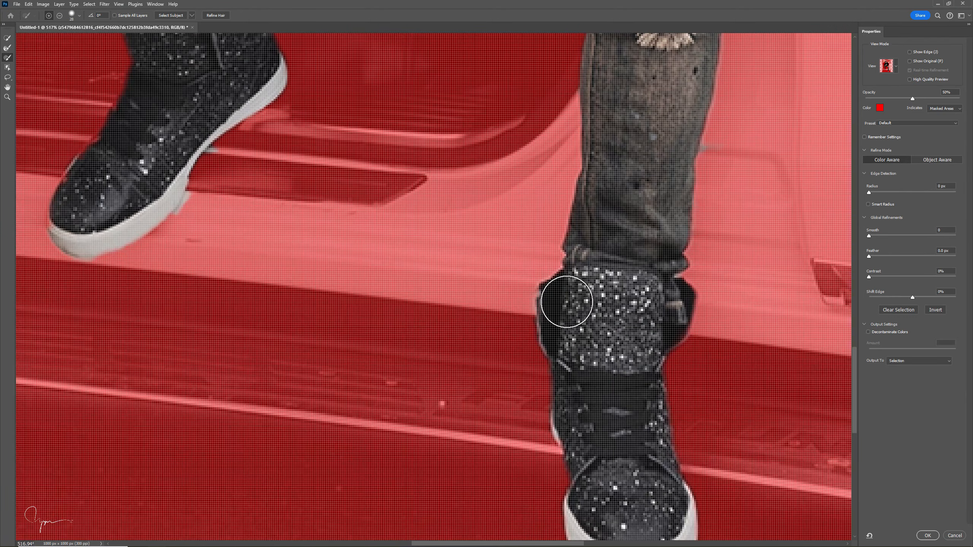
{"action": "scroll", "coordinate": [347, 239], "scroll_direction": "left", "scroll_amount": 10}
{"action": "scroll", "coordinate": [347, 239], "scroll_direction": "up", "scroll_amount": 3}
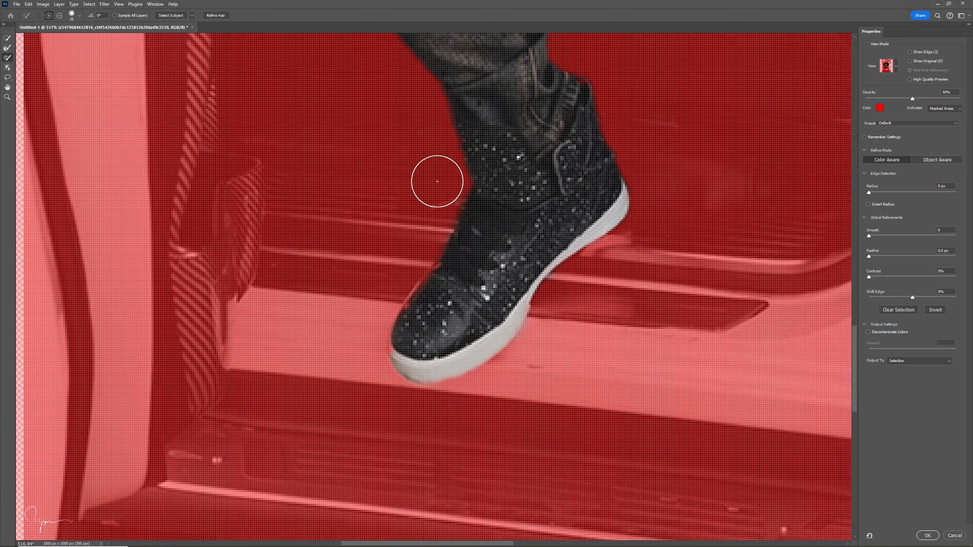
{"action": "scroll", "coordinate": [460, 265], "scroll_direction": "down", "scroll_amount": 1}
{"action": "left_click", "coordinate": [80, 16]}
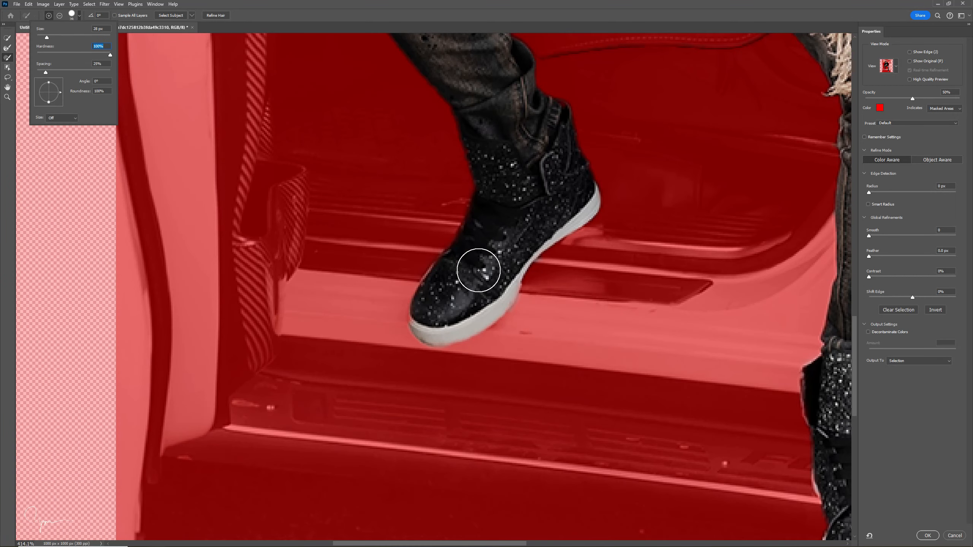
{"action": "key", "text": "Return"}
{"action": "key", "text": "Return"}
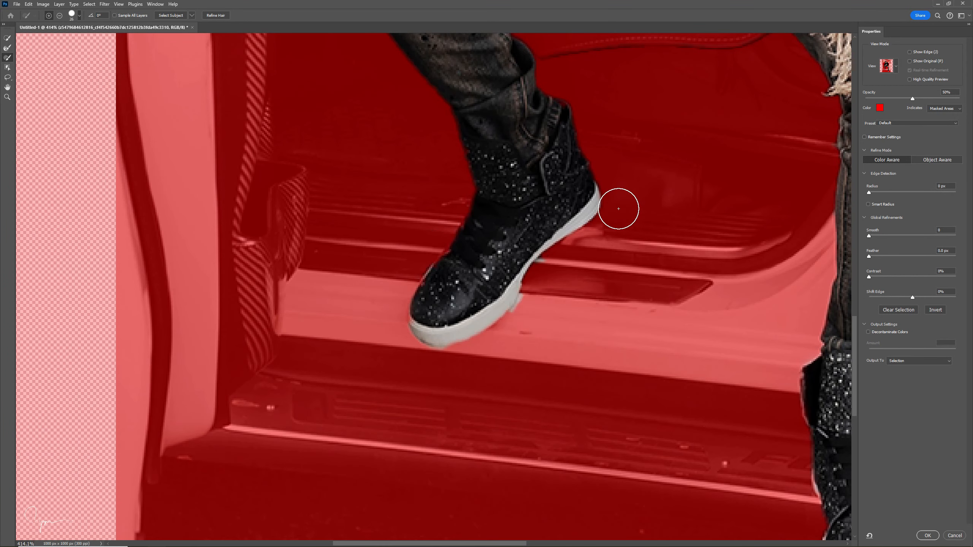
{"action": "mouse_move", "coordinate": [447, 248]}
{"action": "left_mouse_down"}
{"action": "mouse_move", "coordinate": [412, 254]}
{"action": "mouse_move", "coordinate": [439, 211]}
{"action": "mouse_move", "coordinate": [419, 250]}
{"action": "left_mouse_up"}
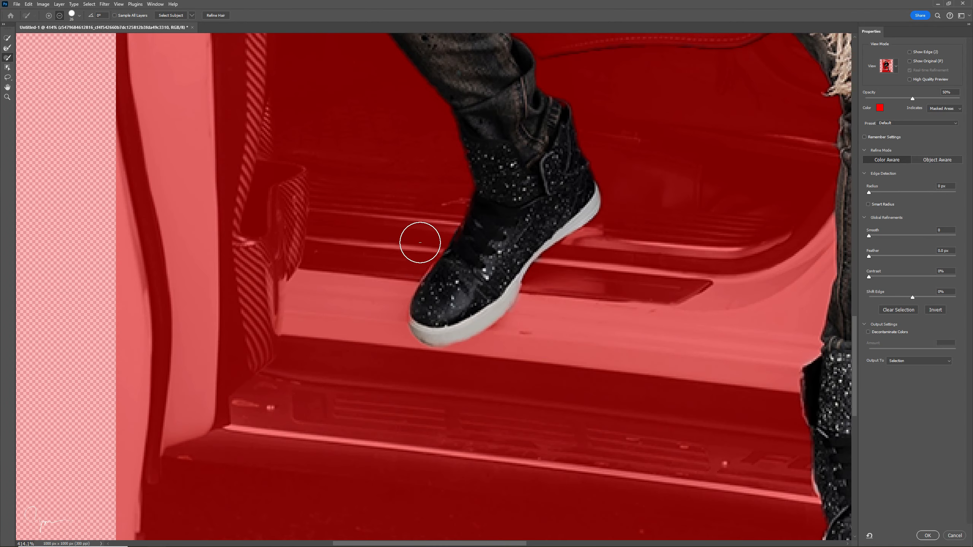
Step: Reduce the brush size and paint the small beige gap between the sleeve and torso out of the selection
{"action": "scroll", "coordinate": [467, 256], "scroll_direction": "down", "scroll_amount": 3}
{"action": "scroll", "coordinate": [489, 282], "scroll_direction": "up", "scroll_amount": 3}
{"action": "scroll", "coordinate": [376, 224], "scroll_direction": "down", "scroll_amount": 2}
{"action": "scroll", "coordinate": [421, 311], "scroll_direction": "up", "scroll_amount": 2}
{"action": "scroll", "coordinate": [421, 269], "scroll_direction": "down", "scroll_amount": 2}
{"action": "scroll", "coordinate": [460, 224], "scroll_direction": "up", "scroll_amount": 4}
{"action": "left_click", "coordinate": [79, 15]}
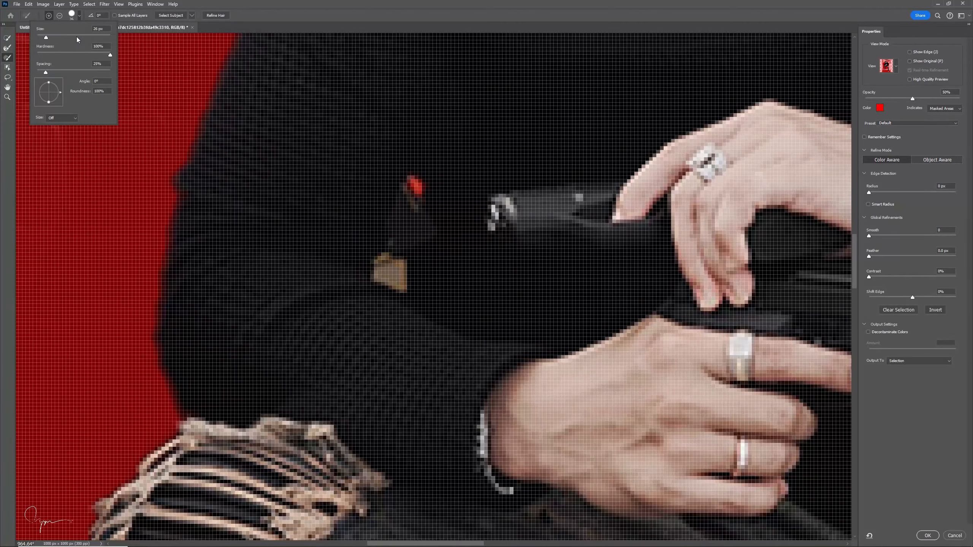
{"action": "key", "text": "Return"}
{"action": "key", "text": "Return"}
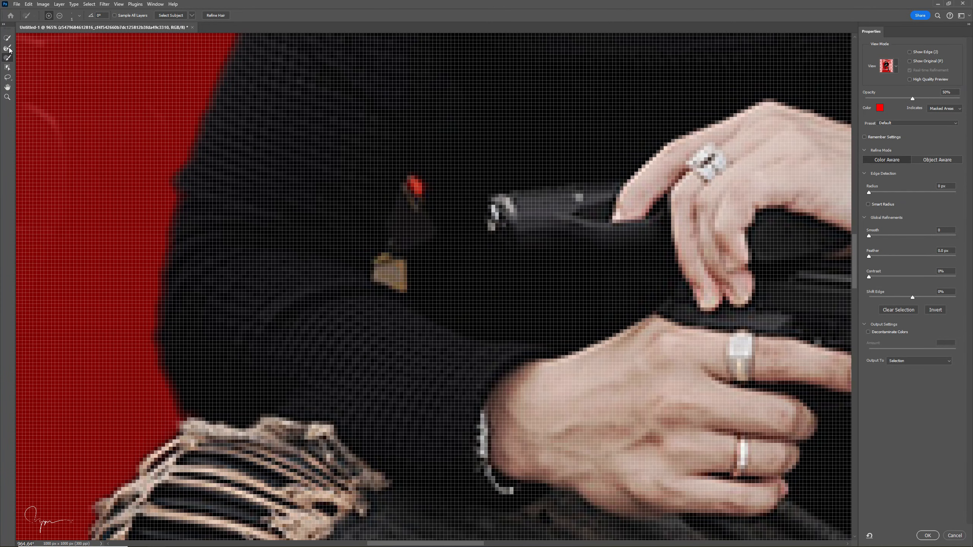
{"action": "scroll", "coordinate": [392, 246], "scroll_direction": "up", "scroll_amount": 5}
{"action": "mouse_move", "coordinate": [394, 303]}
{"action": "left_mouse_down"}
{"action": "mouse_move", "coordinate": [337, 289]}
{"action": "mouse_move", "coordinate": [330, 354]}
{"action": "mouse_move", "coordinate": [436, 358]}
{"action": "mouse_move", "coordinate": [423, 305]}
{"action": "mouse_move", "coordinate": [414, 373]}
{"action": "mouse_move", "coordinate": [355, 338]}
{"action": "mouse_move", "coordinate": [389, 334]}
{"action": "mouse_move", "coordinate": [421, 305]}
{"action": "left_mouse_up"}
{"action": "scroll", "coordinate": [424, 292], "scroll_direction": "down", "scroll_amount": 6}
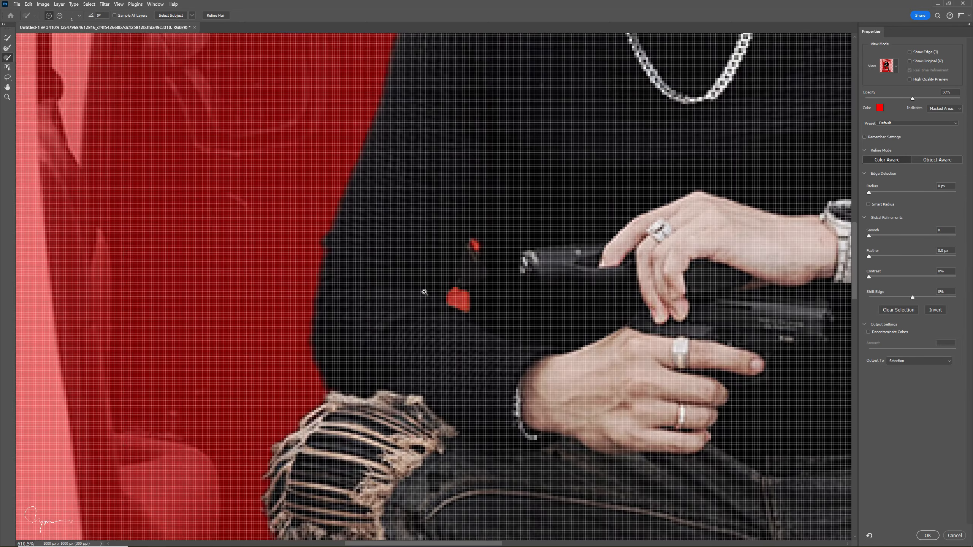
{"action": "scroll", "coordinate": [424, 292], "scroll_direction": "up", "scroll_amount": 6}
Step: Set the brush size to 3 px and remove the small leftover spot beside the hip from the selection
{"action": "scroll", "coordinate": [447, 245], "scroll_direction": "down", "scroll_amount": 8}
{"action": "scroll", "coordinate": [600, 162], "scroll_direction": "up", "scroll_amount": 5}
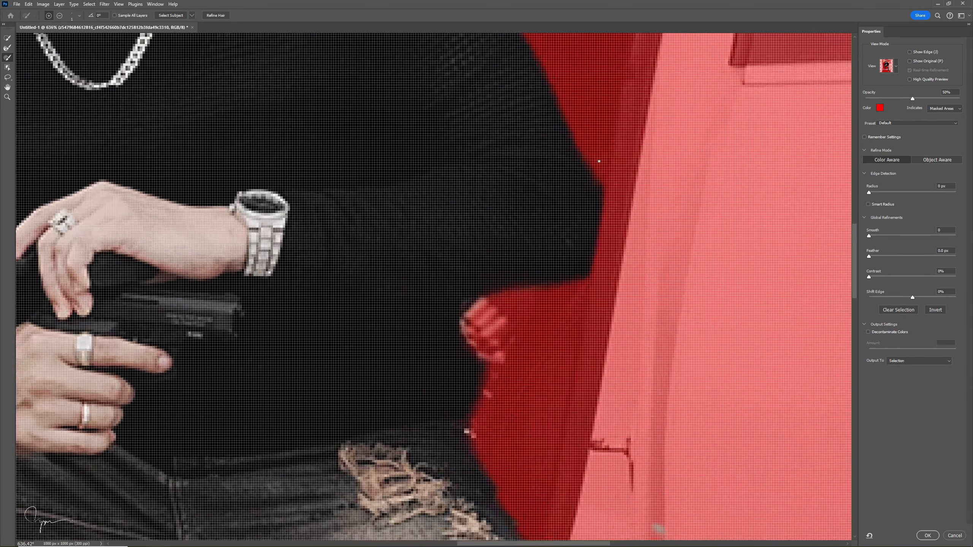
{"action": "left_click", "coordinate": [79, 16]}
{"action": "type", "text": "3"}
{"action": "key", "text": "Return"}
{"action": "scroll", "coordinate": [542, 291], "scroll_direction": "down", "scroll_amount": 2}
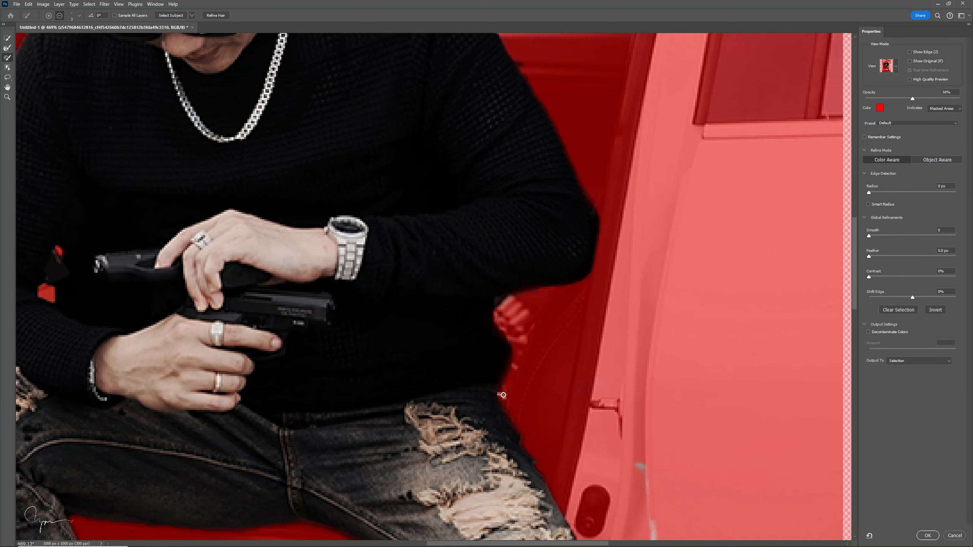
Step: Clean up the selection edge where the shoulder meets the car seat and readjust the brush size
{"action": "scroll", "coordinate": [503, 395], "scroll_direction": "down", "scroll_amount": 6}
{"action": "scroll", "coordinate": [521, 247], "scroll_direction": "up", "scroll_amount": 6}
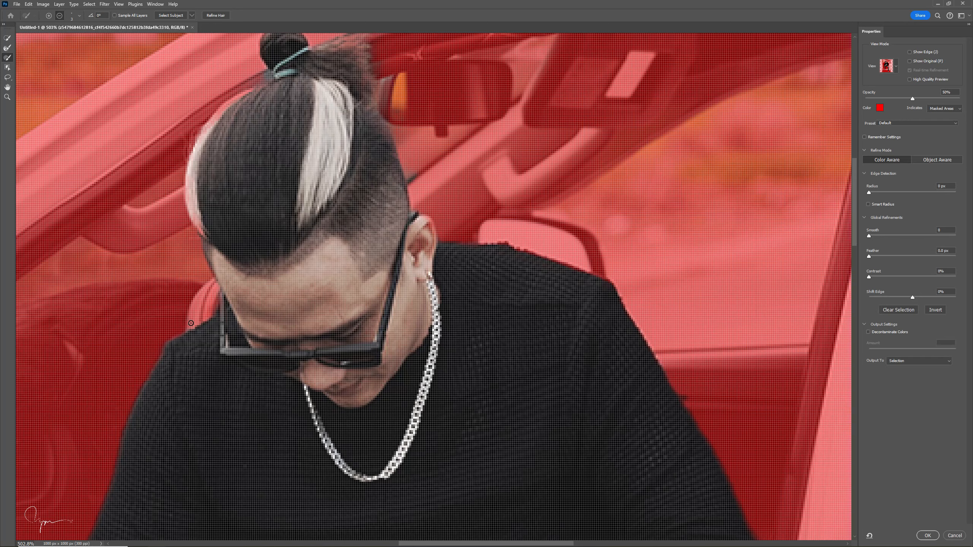
{"action": "left_click_drag", "start_coordinate": [153, 372], "coordinate": [251, 323]}
{"action": "scroll", "coordinate": [215, 389], "scroll_direction": "down", "scroll_amount": 5}
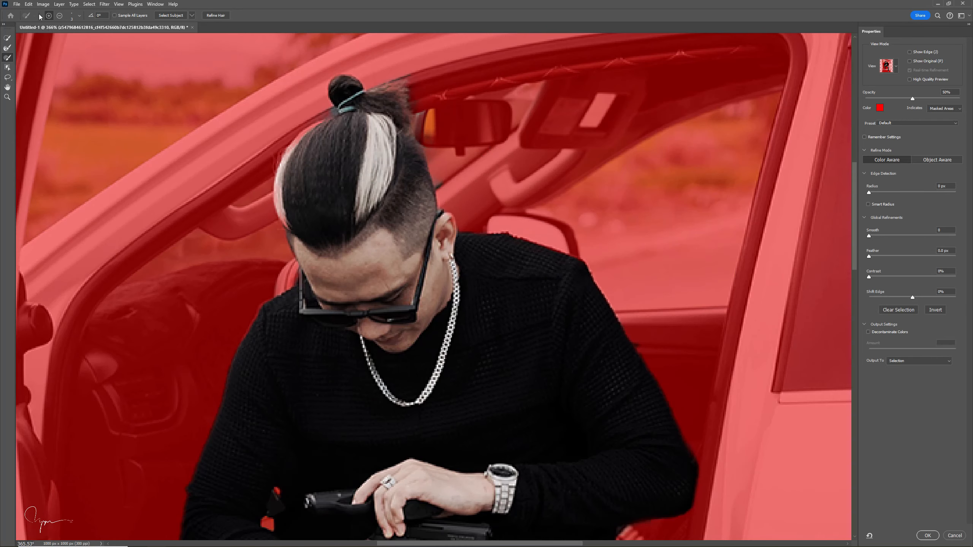
{"action": "left_click", "coordinate": [79, 16]}
{"action": "left_click", "coordinate": [422, 397]}
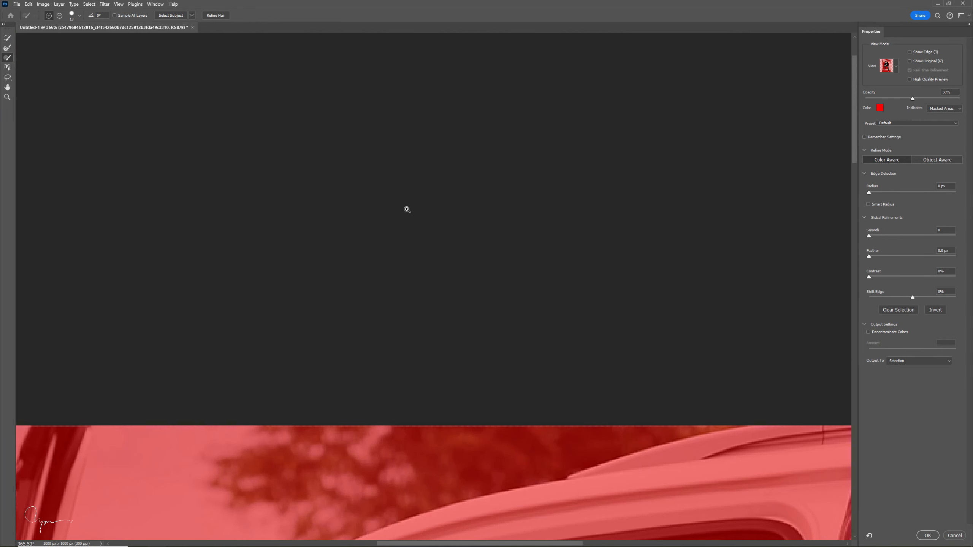
{"action": "scroll", "coordinate": [407, 209], "scroll_direction": "down", "scroll_amount": 3}
{"action": "scroll", "coordinate": [576, 170], "scroll_direction": "down", "scroll_amount": 5}
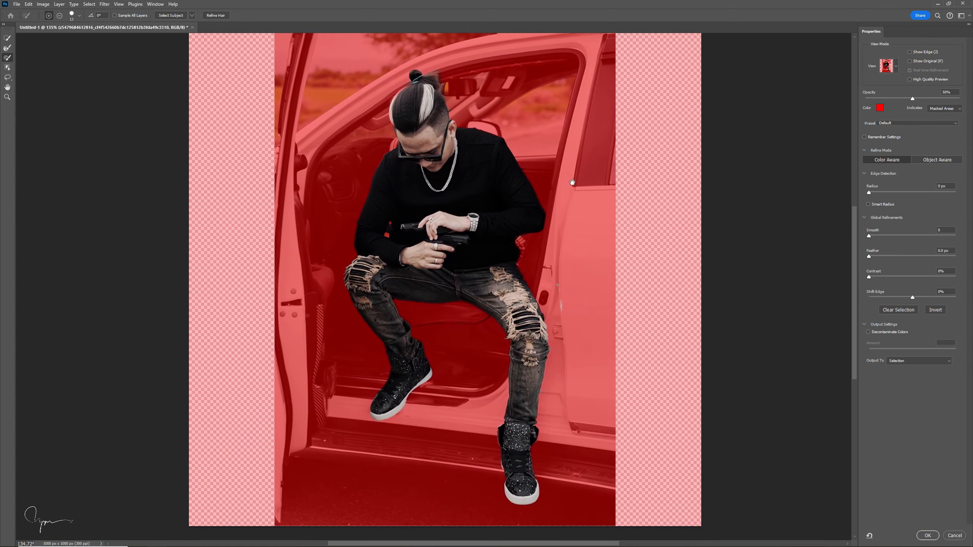
Step: Output the refined selection as a new layer with a layer mask
{"action": "left_click", "coordinate": [920, 360]}
{"action": "left_click", "coordinate": [912, 389]}
{"action": "key", "text": "Return"}
{"action": "scroll", "coordinate": [678, 232], "scroll_direction": "up", "scroll_amount": 2}
{"action": "scroll", "coordinate": [678, 232], "scroll_direction": "down", "scroll_amount": 1}
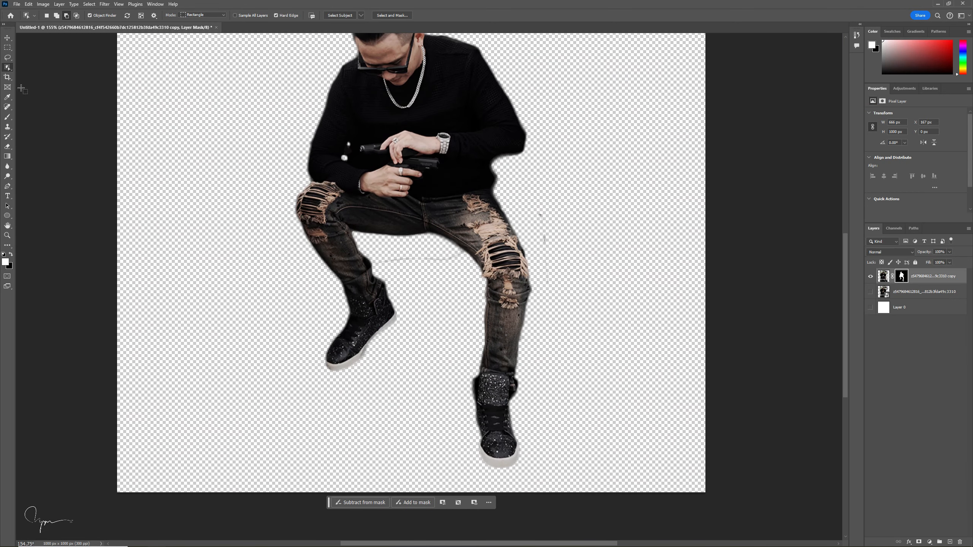
Step: Erase the stray marks around the legs from the layer mask with the Eraser at 100% hardness
{"action": "left_click", "coordinate": [7, 147]}
{"action": "left_click", "coordinate": [55, 16]}
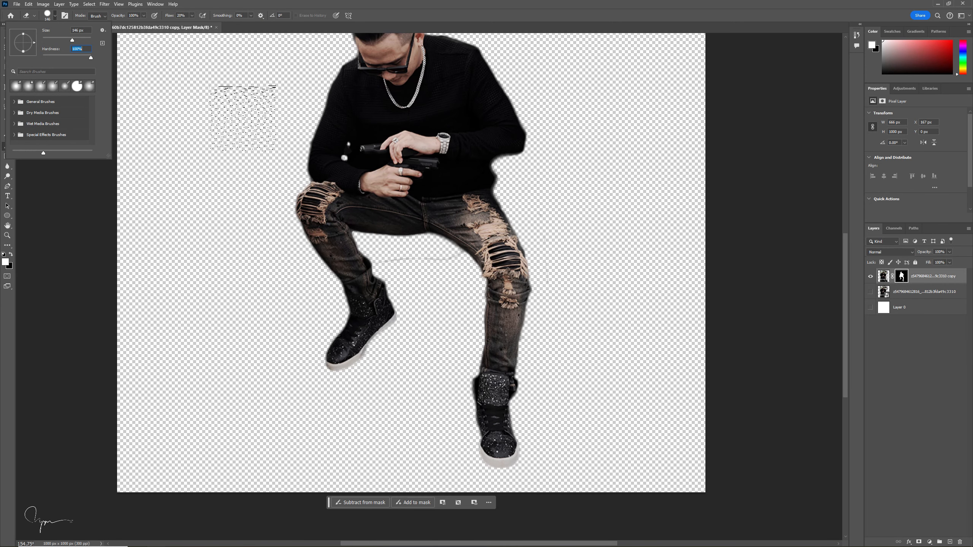
{"action": "key", "text": "Return"}
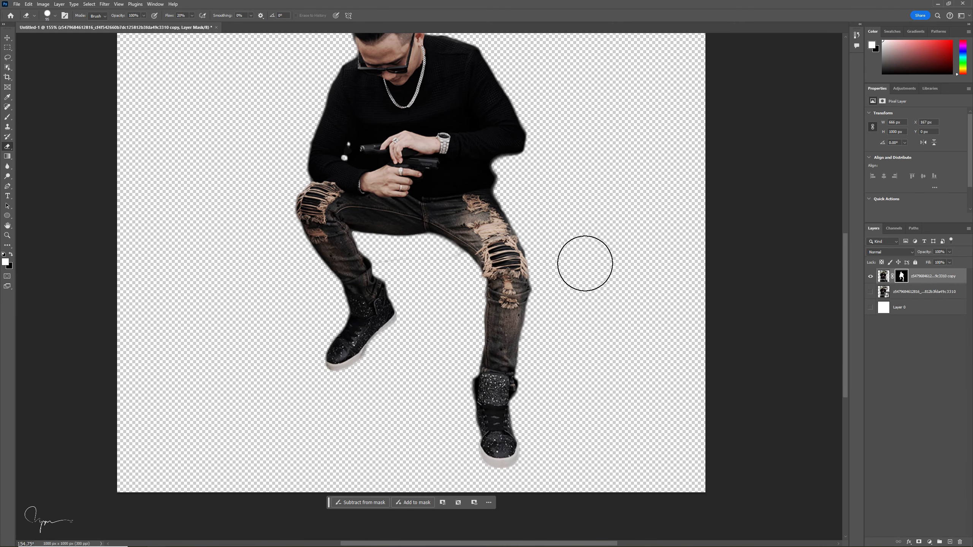
{"action": "scroll", "coordinate": [325, 398], "scroll_direction": "down", "scroll_amount": 2}
{"action": "scroll", "coordinate": [493, 224], "scroll_direction": "down", "scroll_amount": 3}
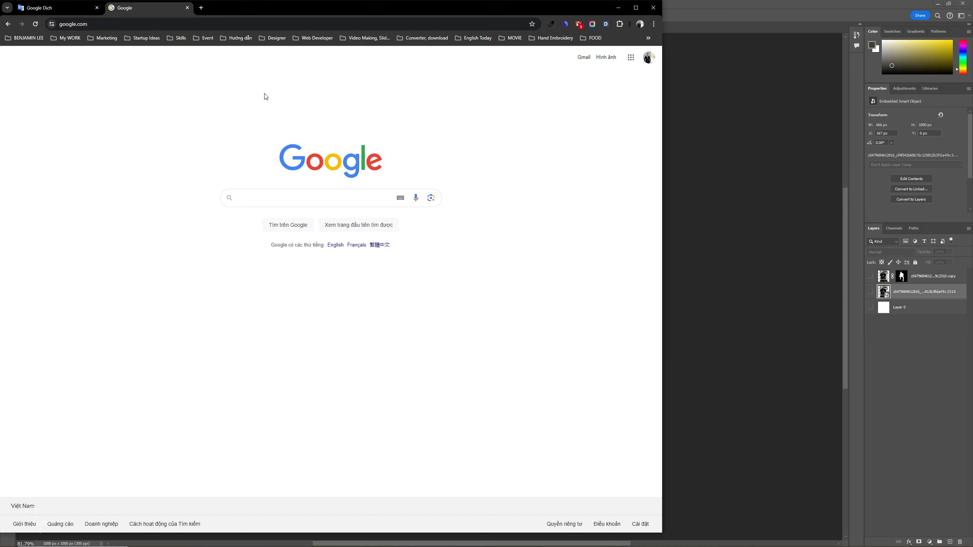
Step: Switch to the web browser and search Google Images for "sofa fire"
{"action": "type", "text": "sofa i"}
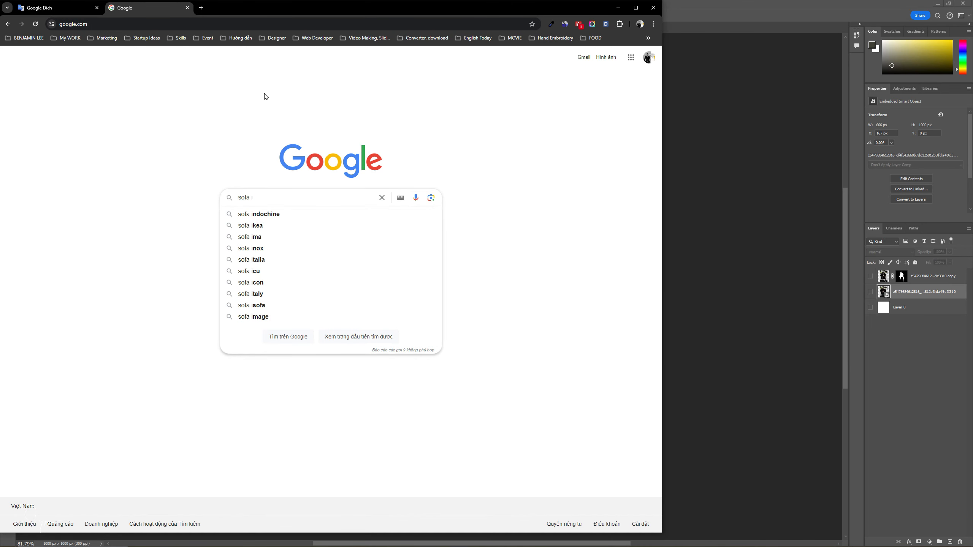
{"action": "key", "text": "BackSpace"}
{"action": "type", "text": "fire"}
{"action": "key", "text": "Return"}
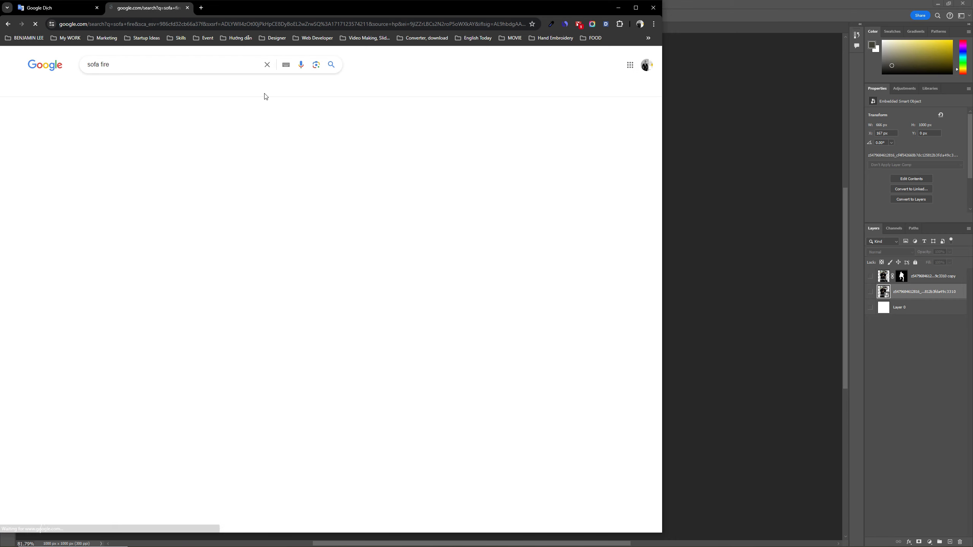
{"action": "left_click", "coordinate": [121, 90]}
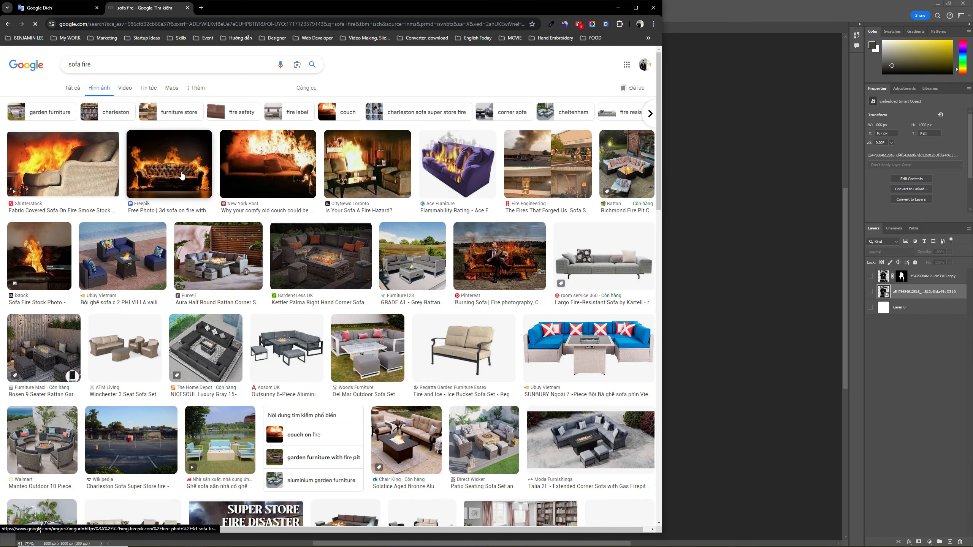
Step: Open the Freepik photo of the tufted sofa on fire and place it into the Photoshop document as a new layer
{"action": "left_click", "coordinate": [190, 168]}
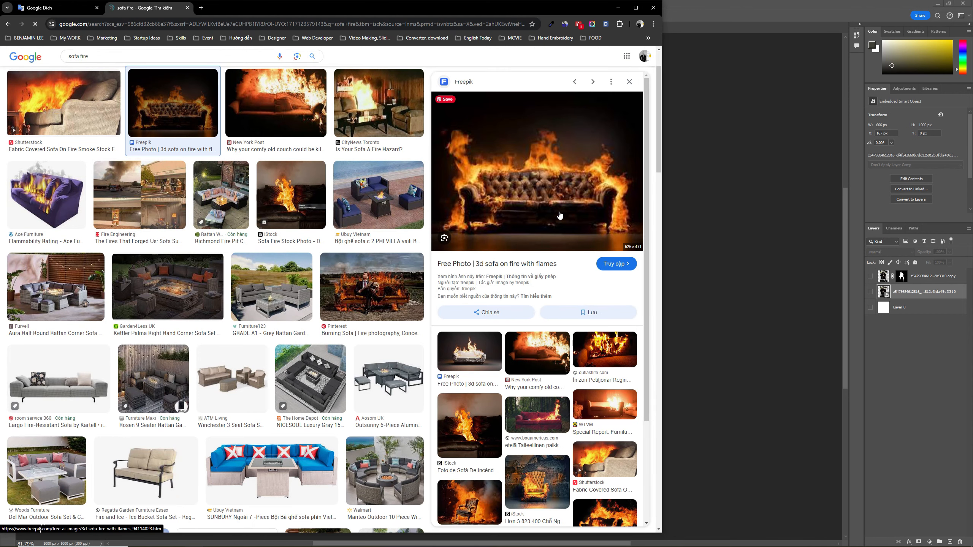
{"action": "key", "text": "alt+Tab"}
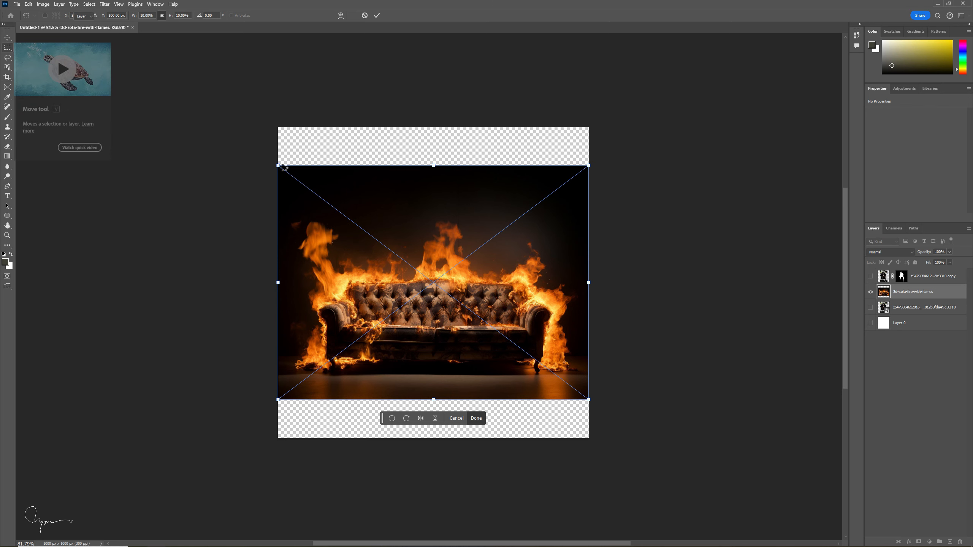
{"action": "key", "text": "Return"}
{"action": "scroll", "coordinate": [520, 298], "scroll_direction": "up", "scroll_amount": 5}
{"action": "scroll", "coordinate": [520, 297], "scroll_direction": "down", "scroll_amount": 2}
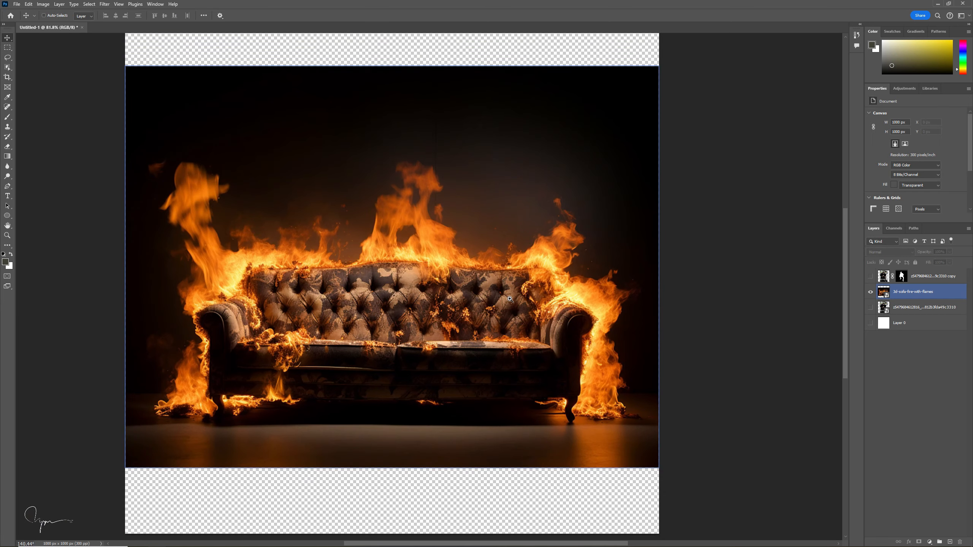
Step: Select the sofa and its flames on the 3d-sofa-fire-with-flames layer with Select Subject
{"action": "left_click_drag", "start_coordinate": [318, 303], "coordinate": [353, 288]}
{"action": "left_click", "coordinate": [104, 68]}
{"action": "left_click", "coordinate": [8, 67]}
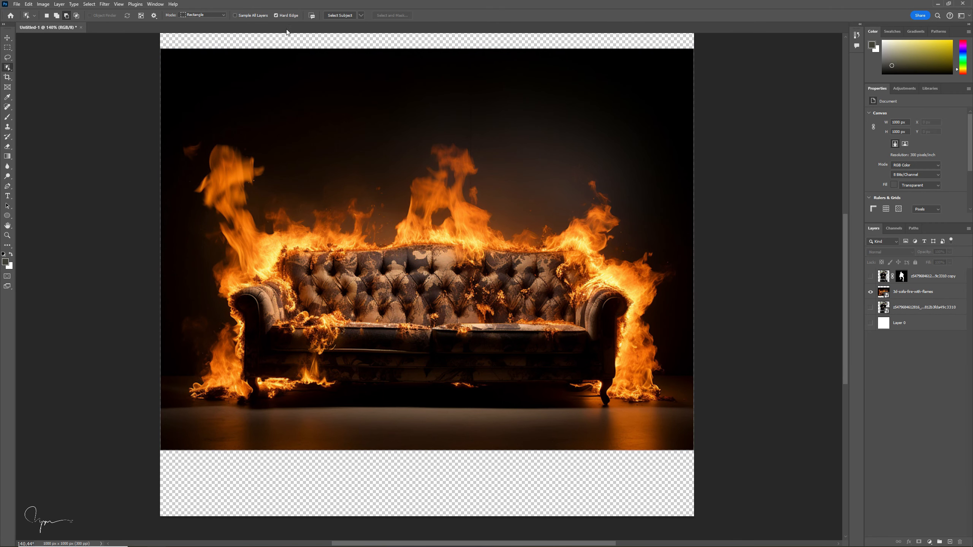
{"action": "left_click", "coordinate": [340, 15]}
{"action": "left_click", "coordinate": [460, 202]}
{"action": "left_click", "coordinate": [910, 276]}
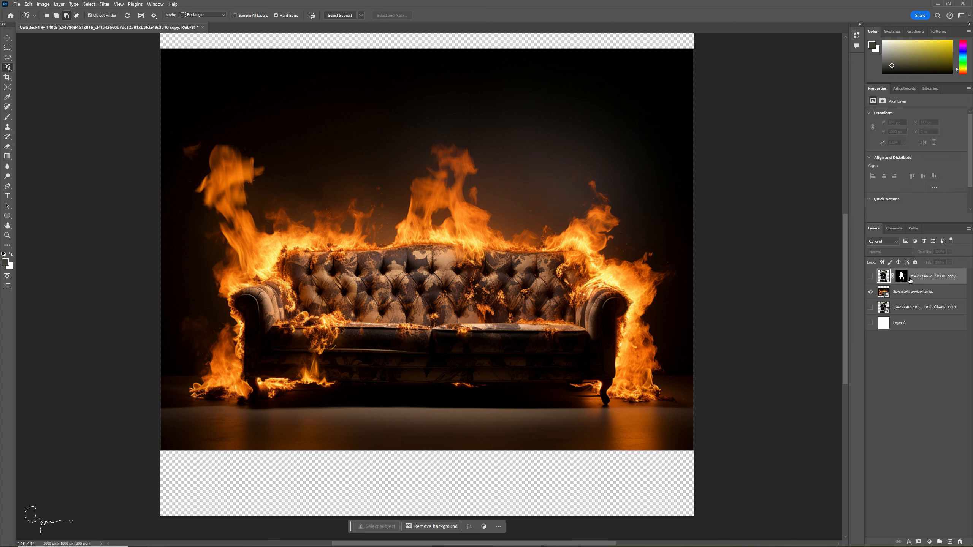
{"action": "left_click", "coordinate": [898, 292]}
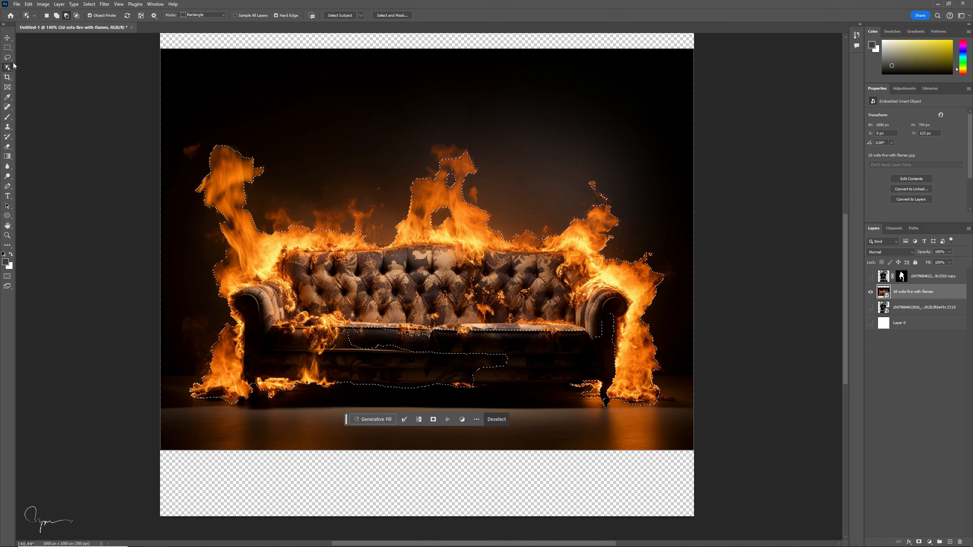
Step: Add the missed seat front, arm and leg areas of the sofa to the selection with the Object Selection tool
{"action": "key", "text": "shift"}
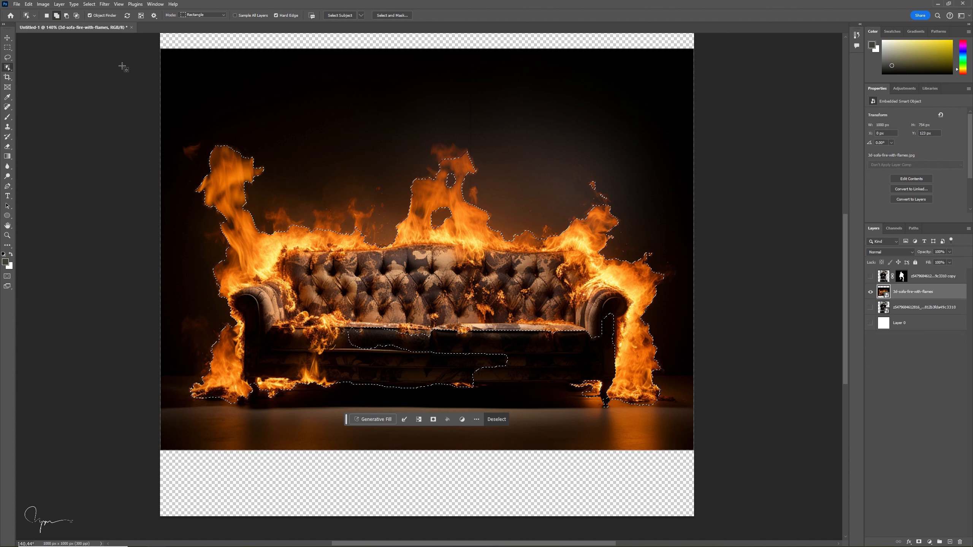
{"action": "left_click_drag", "start_coordinate": [336, 312], "coordinate": [608, 401]}
{"action": "left_click_drag", "start_coordinate": [468, 370], "coordinate": [604, 398]}
{"action": "left_click_drag", "start_coordinate": [591, 315], "coordinate": [606, 385]}
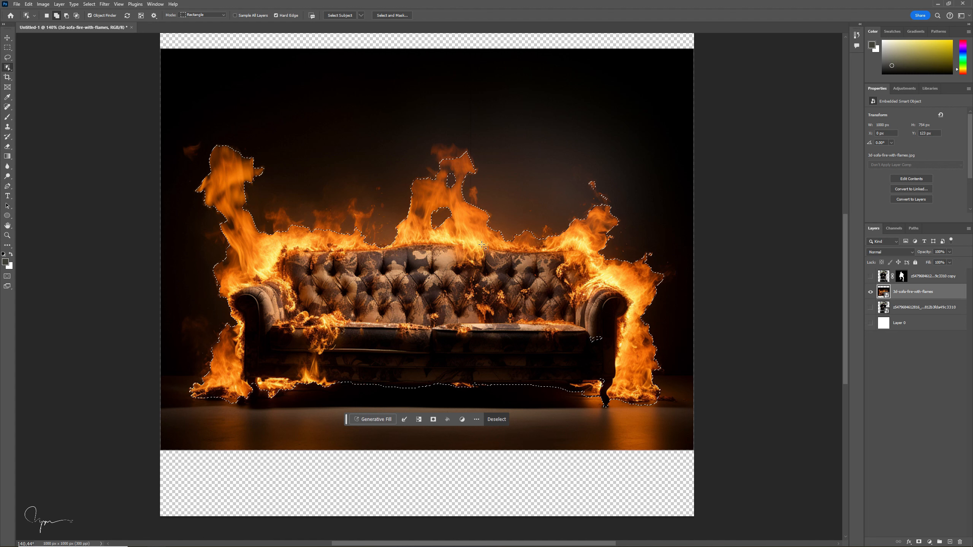
{"action": "left_click_drag", "start_coordinate": [244, 396], "coordinate": [609, 408]}
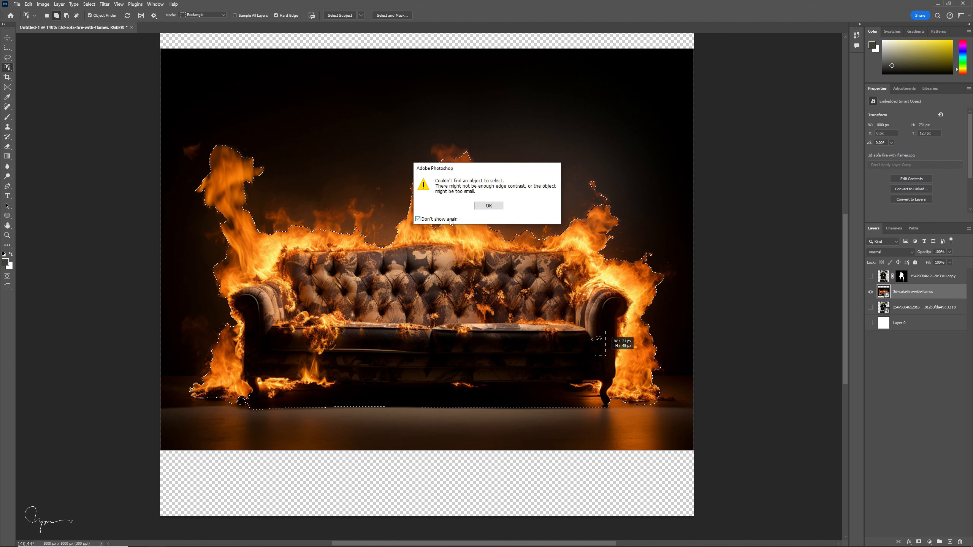
{"action": "left_click", "coordinate": [488, 204]}
Step: Open the sofa selection in Select and Mask and brush the dark floor area beneath the sofa out of it
{"action": "key", "text": "ctrl+alt+r"}
{"action": "key", "text": "ctrl+space"}
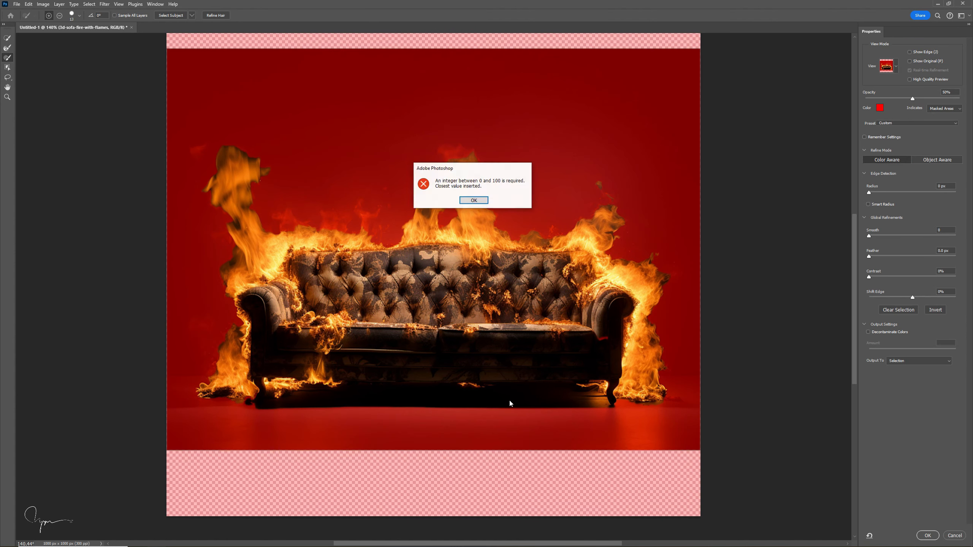
{"action": "key", "text": "ctrl+space"}
{"action": "left_click_drag", "start_coordinate": [498, 402], "coordinate": [513, 356]}
{"action": "left_click", "coordinate": [79, 16]}
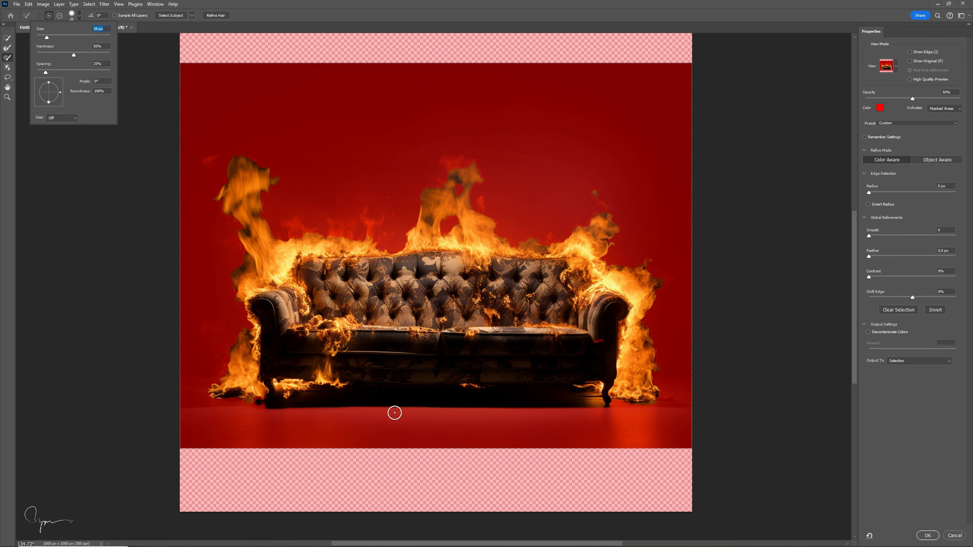
{"action": "left_click_drag", "start_coordinate": [401, 411], "coordinate": [420, 420]}
{"action": "key", "text": "ctrl+z"}
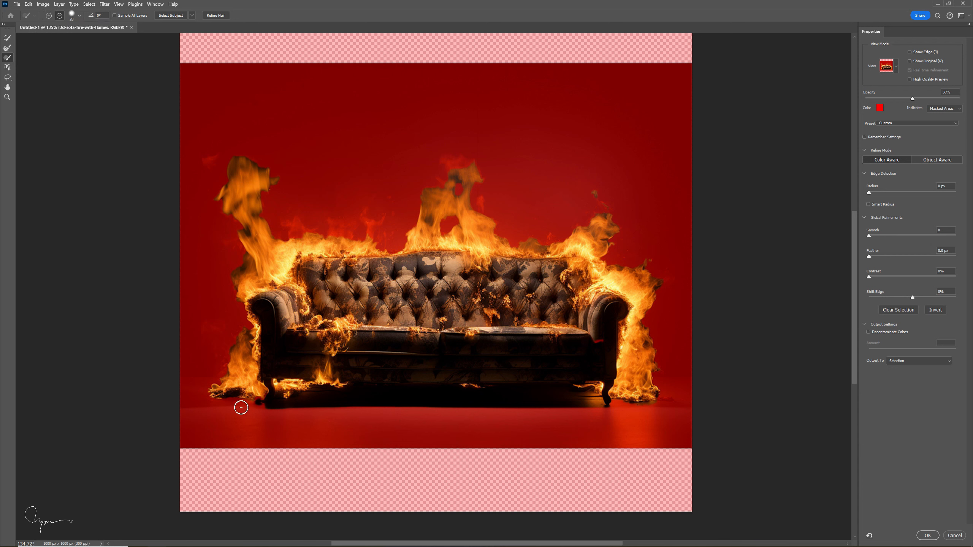
{"action": "left_click_drag", "start_coordinate": [599, 409], "coordinate": [320, 409]}
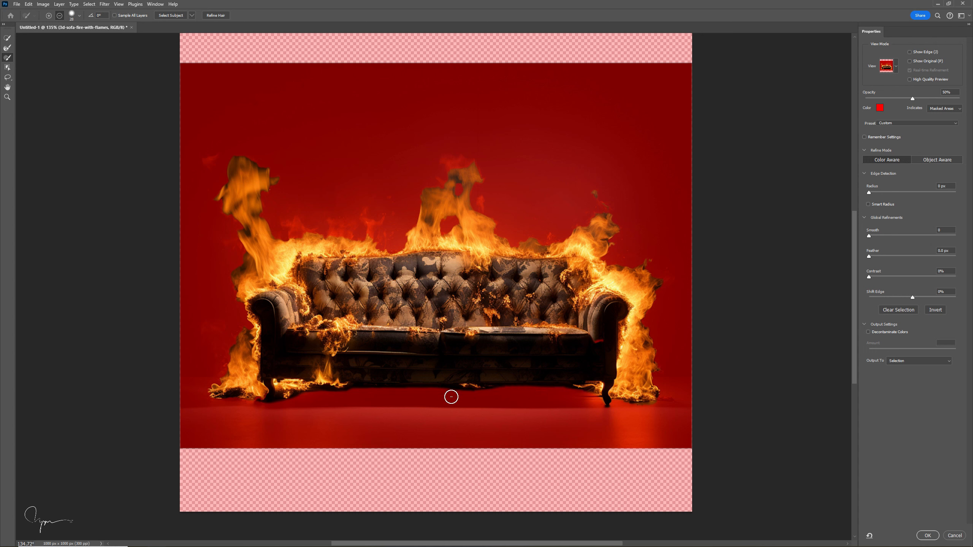
Step: Readjust the brush and refine the outline of the flames with the Refine Edge Brush
{"action": "left_click", "coordinate": [72, 16]}
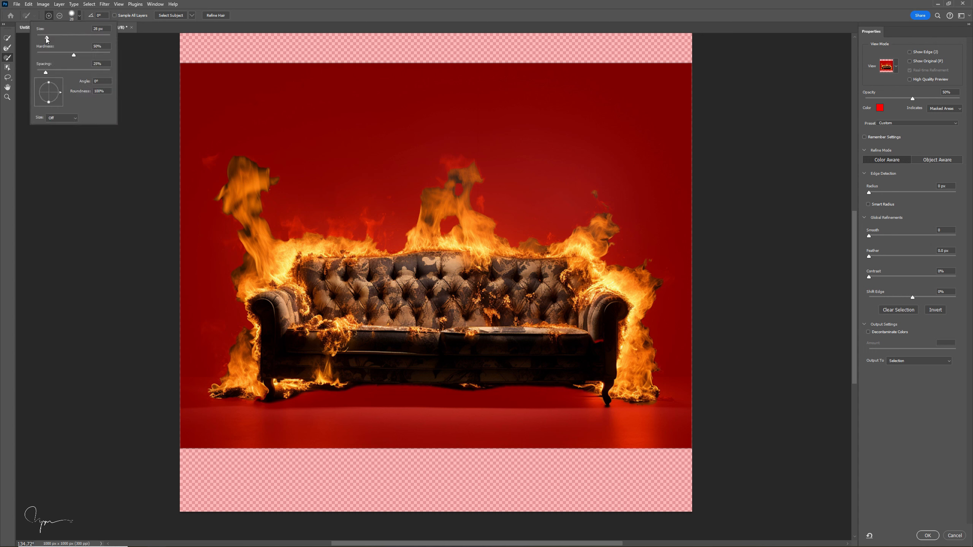
{"action": "left_click", "coordinate": [209, 147]}
{"action": "key", "text": "ctrl+z"}
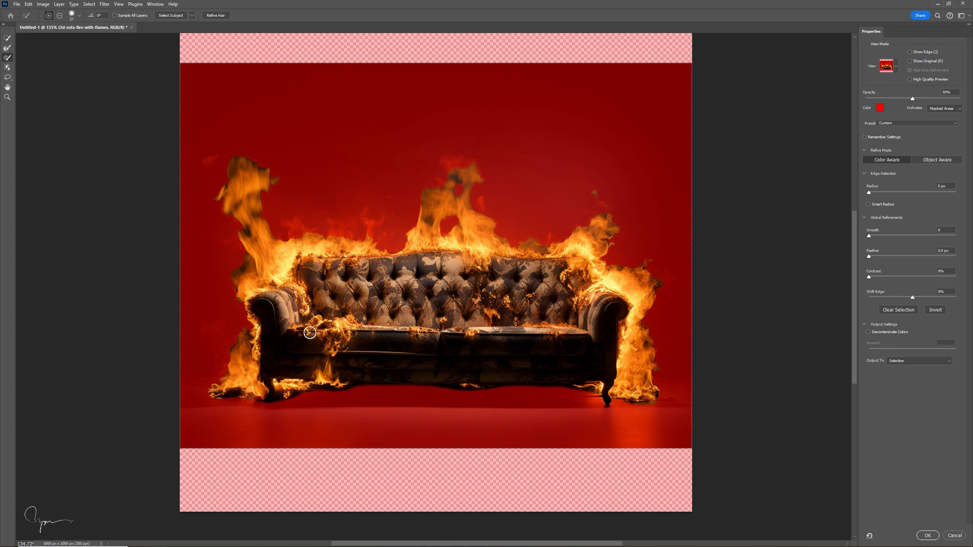
{"action": "key", "text": "b"}
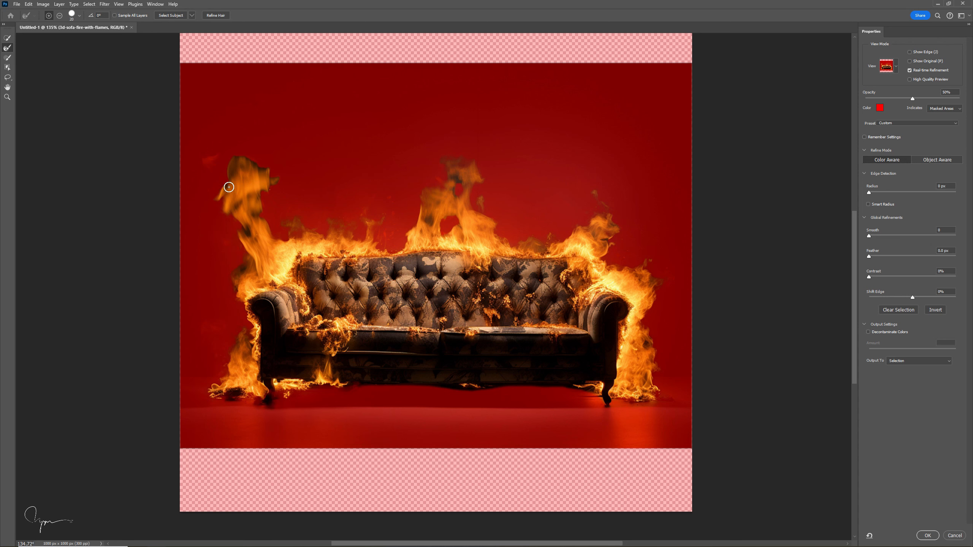
Step: Output the refined sofa selection as a new layer with a layer mask
{"action": "left_click", "coordinate": [919, 360]}
{"action": "left_click", "coordinate": [912, 389]}
{"action": "left_click", "coordinate": [927, 536]}
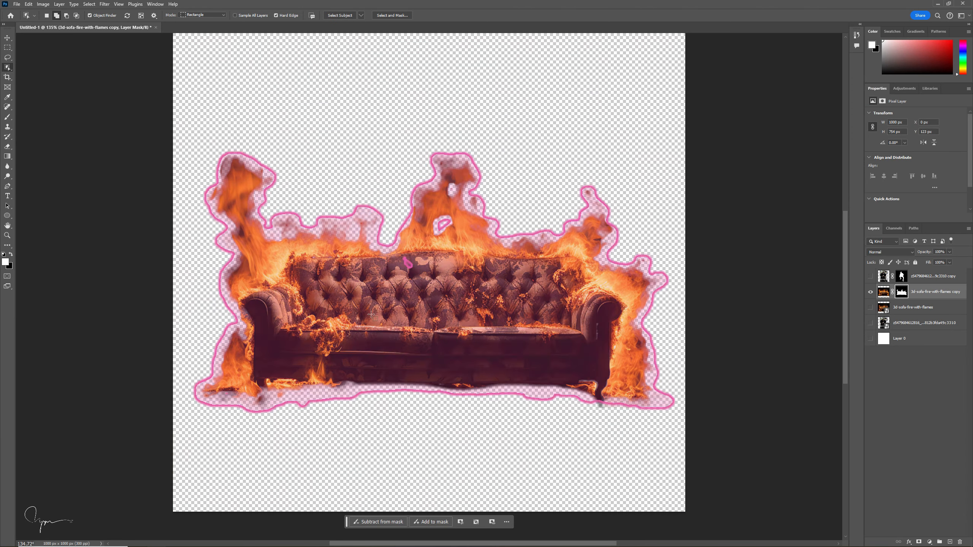
Step: Clean up the layer mask along the sofa's underside with a smaller, soft Eraser
{"action": "left_click", "coordinate": [54, 15]}
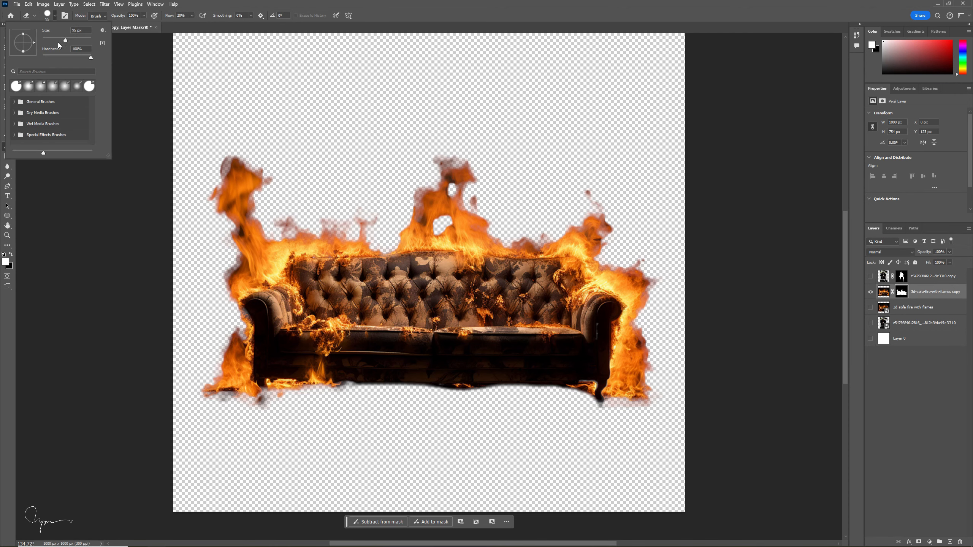
{"action": "key", "text": "Return"}
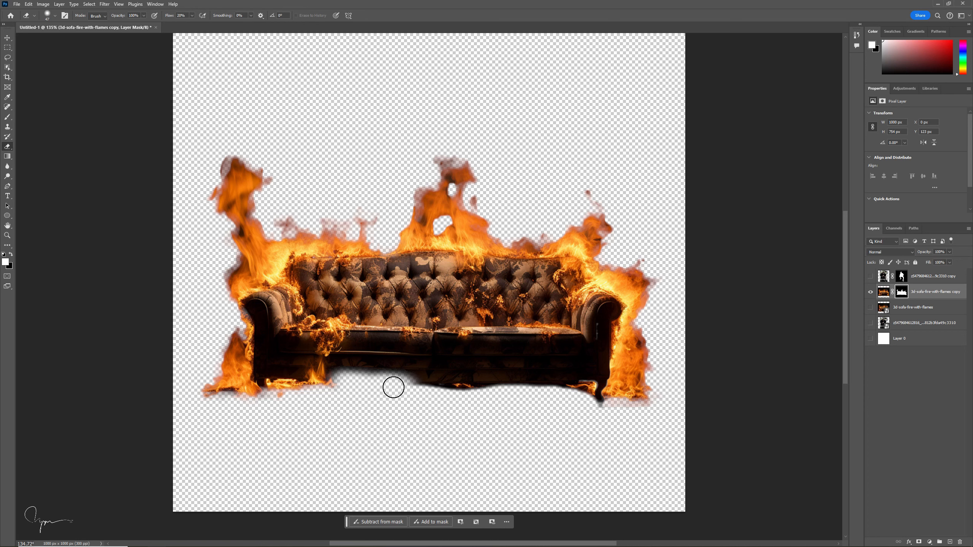
{"action": "left_click_drag", "start_coordinate": [434, 382], "coordinate": [335, 379]}
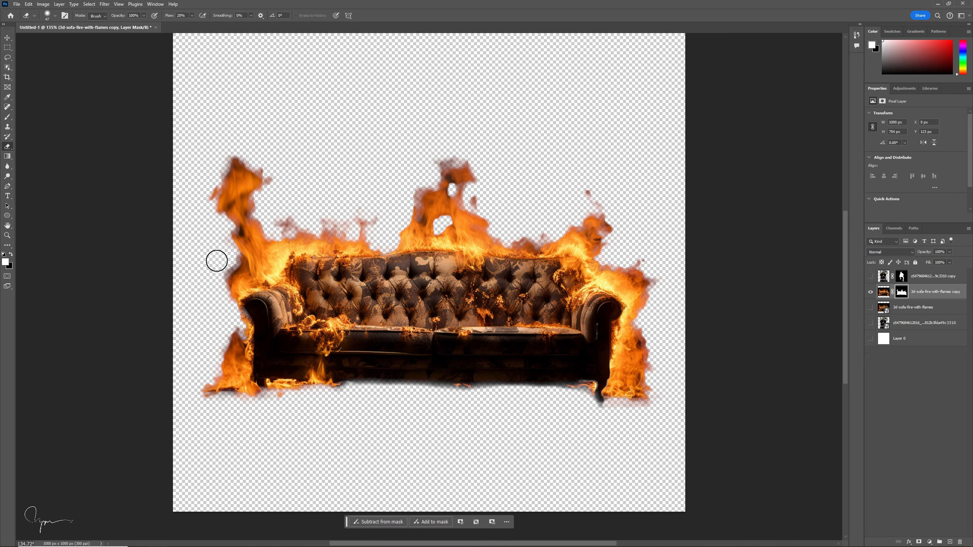
Step: Search Google Images for "field" and bring a photo of a grassy field with a tree line into the Photoshop document
{"action": "scroll", "coordinate": [539, 259], "scroll_direction": "down", "scroll_amount": 3}
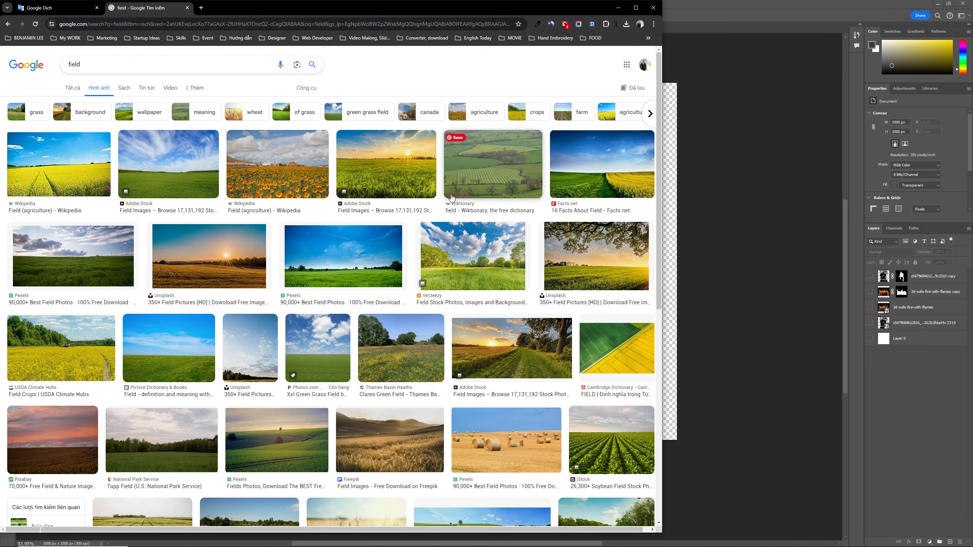
{"action": "scroll", "coordinate": [441, 188], "scroll_direction": "down", "scroll_amount": 6}
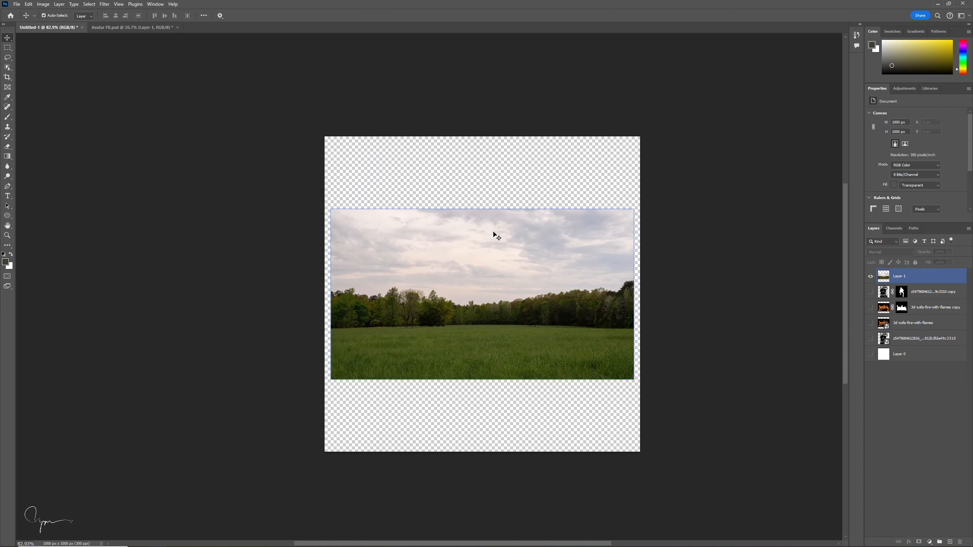
Step: Scale the field photo to the full canvas width and align it with the canvas's top edge
{"action": "left_click", "coordinate": [494, 235]}
{"action": "left_click_drag", "start_coordinate": [482, 209], "coordinate": [482, 205]}
{"action": "key", "text": "Return"}
{"action": "left_click", "coordinate": [204, 16]}
{"action": "left_click", "coordinate": [214, 36]}
{"action": "left_click", "coordinate": [671, 303]}
Step: Enlarge the field photo well beyond the canvas width and position it over about the upper 70 percent of the canvas
{"action": "scroll", "coordinate": [671, 303], "scroll_direction": "up", "scroll_amount": 5}
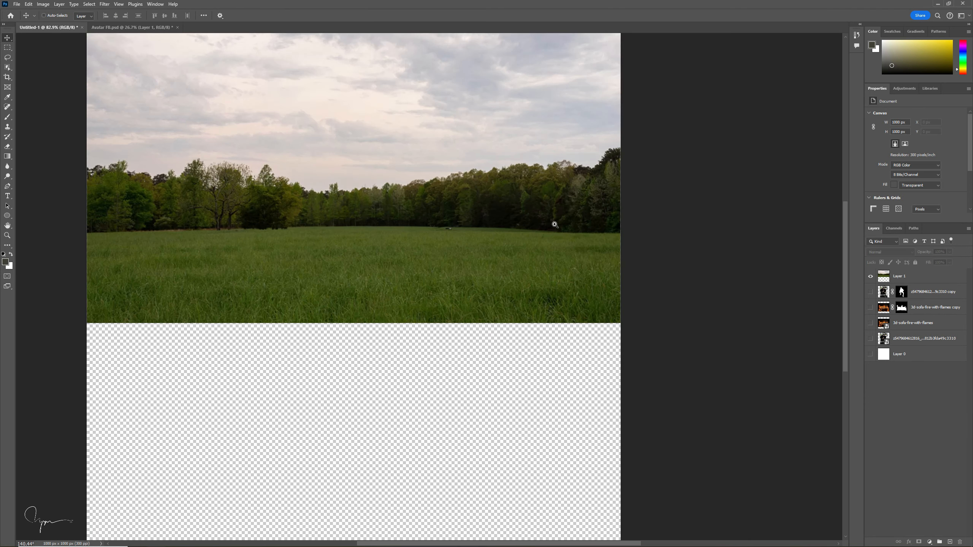
{"action": "scroll", "coordinate": [553, 223], "scroll_direction": "down", "scroll_amount": 5}
{"action": "left_click", "coordinate": [553, 223]}
{"action": "key", "text": "ctrl+t"}
{"action": "left_click_drag", "start_coordinate": [587, 284], "coordinate": [634, 330]}
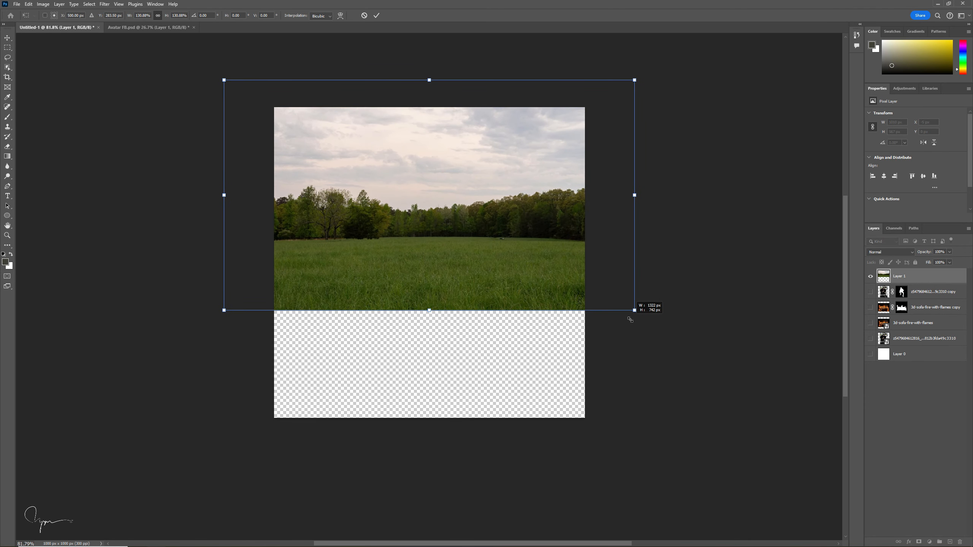
{"action": "left_click_drag", "start_coordinate": [429, 311], "coordinate": [430, 350]}
{"action": "left_click_drag", "start_coordinate": [496, 336], "coordinate": [496, 322]}
{"action": "key", "text": "Escape"}
{"action": "left_click_drag", "start_coordinate": [463, 217], "coordinate": [394, 212]}
{"action": "left_click_drag", "start_coordinate": [569, 307], "coordinate": [613, 349]}
{"action": "left_click_drag", "start_coordinate": [613, 349], "coordinate": [631, 341]}
{"action": "key", "text": "ctrl+z"}
{"action": "key", "text": "ctrl+z"}
{"action": "left_click_drag", "start_coordinate": [555, 310], "coordinate": [586, 301]}
{"action": "key", "text": "Return"}
{"action": "left_click", "coordinate": [768, 303]}
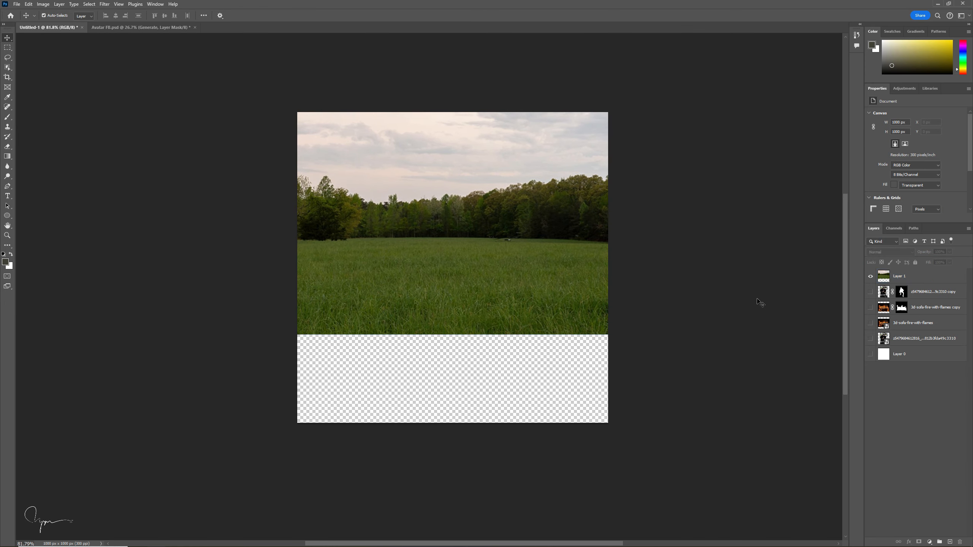
Step: Select the empty lower strip with a slight overlap onto the grass and fill it using Generative Fill with the prompt "field"
{"action": "key", "text": "m"}
{"action": "left_click_drag", "start_coordinate": [294, 319], "coordinate": [641, 419]}
{"action": "left_click", "coordinate": [407, 437]}
{"action": "key", "text": "Return"}
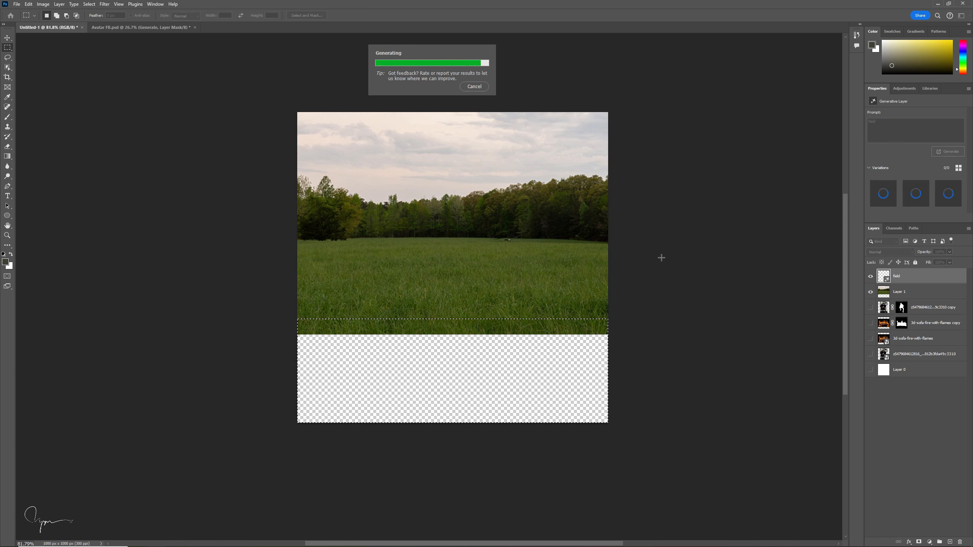
{"action": "left_click", "coordinate": [945, 154]}
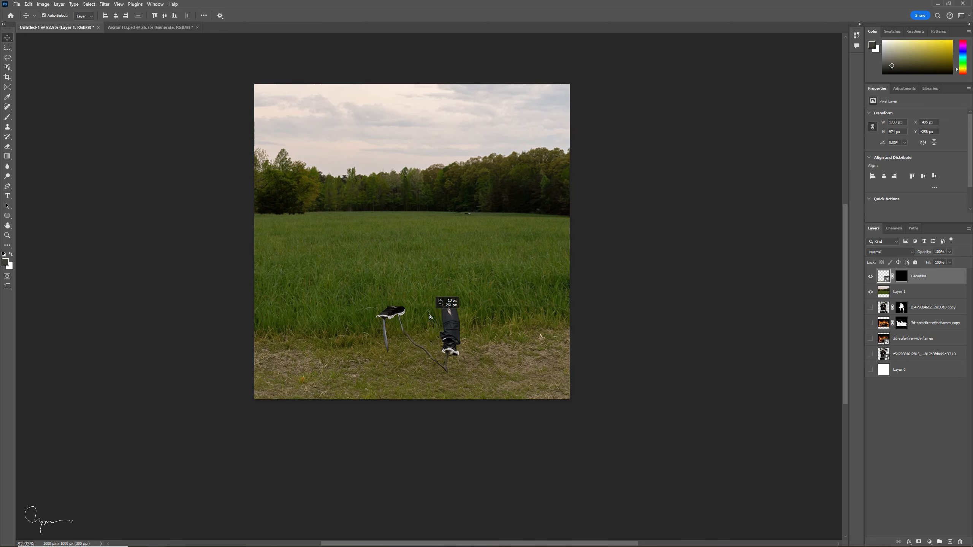
Step: Shift the field photo and generated strip upward, centring the strip horizontally and seating its lower edge on the canvas bottom
{"action": "left_click", "coordinate": [456, 315]}
{"action": "left_click_drag", "start_coordinate": [456, 314], "coordinate": [446, 316]}
{"action": "mouse_move", "coordinate": [396, 326]}
{"action": "left_mouse_down"}
{"action": "mouse_move", "coordinate": [391, 303]}
{"action": "mouse_move", "coordinate": [391, 327]}
{"action": "left_mouse_up"}
{"action": "left_click_drag", "start_coordinate": [630, 245], "coordinate": [624, 249]}
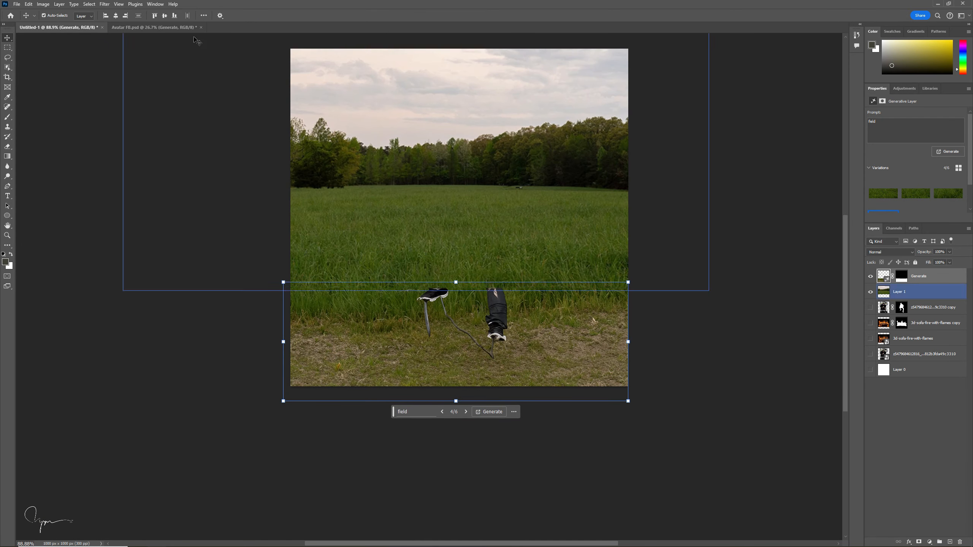
{"action": "left_click", "coordinate": [203, 15]}
{"action": "left_click", "coordinate": [183, 36]}
{"action": "left_click", "coordinate": [656, 310]}
{"action": "left_click", "coordinate": [562, 309]}
{"action": "left_click_drag", "start_coordinate": [562, 309], "coordinate": [562, 294]}
{"action": "scroll", "coordinate": [567, 245], "scroll_direction": "down", "scroll_amount": 3}
{"action": "left_click_drag", "start_coordinate": [567, 245], "coordinate": [502, 295]}
{"action": "left_click", "coordinate": [652, 284]}
{"action": "left_click", "coordinate": [595, 304]}
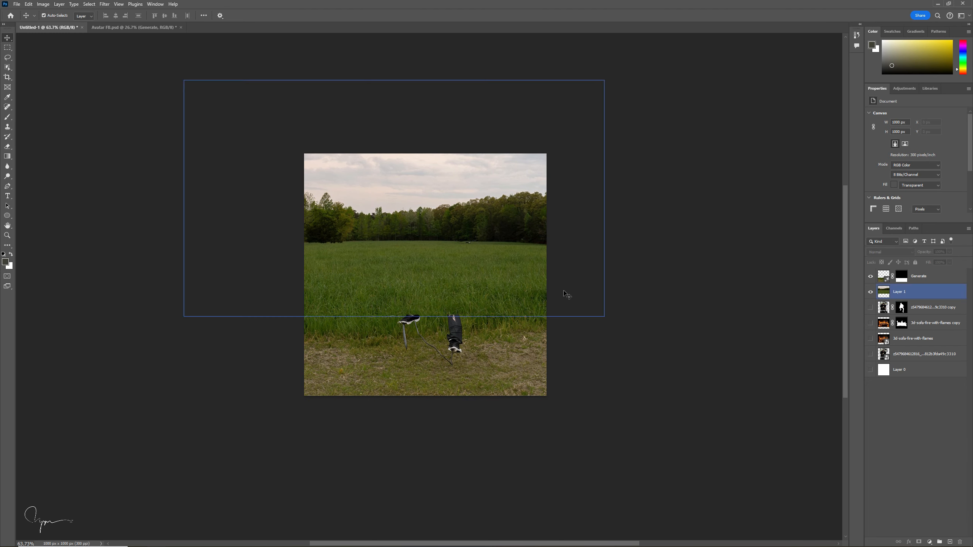
Step: Move the masked man and burning sofa layers above the generated field layer and make both visible
{"action": "left_click", "coordinate": [871, 339]}
{"action": "left_click", "coordinate": [870, 339]}
{"action": "left_click", "coordinate": [916, 321]}
{"action": "left_click", "coordinate": [917, 308], "text": "shift"}
{"action": "left_click_drag", "start_coordinate": [917, 308], "coordinate": [912, 271]}
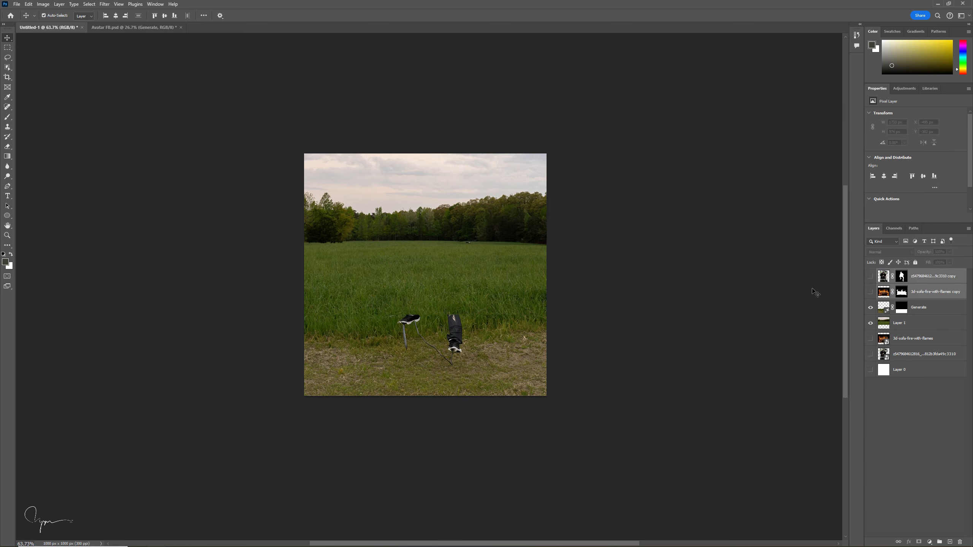
{"action": "left_click", "coordinate": [871, 292]}
{"action": "left_click", "coordinate": [871, 276]}
Step: Move the man aside off the canvas and position the burning sofa centrally over the lower part of the field
{"action": "left_click", "coordinate": [652, 326]}
{"action": "scroll", "coordinate": [503, 296], "scroll_direction": "up", "scroll_amount": 4}
{"action": "left_click_drag", "start_coordinate": [418, 246], "coordinate": [435, 262]}
{"action": "left_click_drag", "start_coordinate": [407, 106], "coordinate": [407, 229]}
{"action": "left_click_drag", "start_coordinate": [401, 331], "coordinate": [392, 308]}
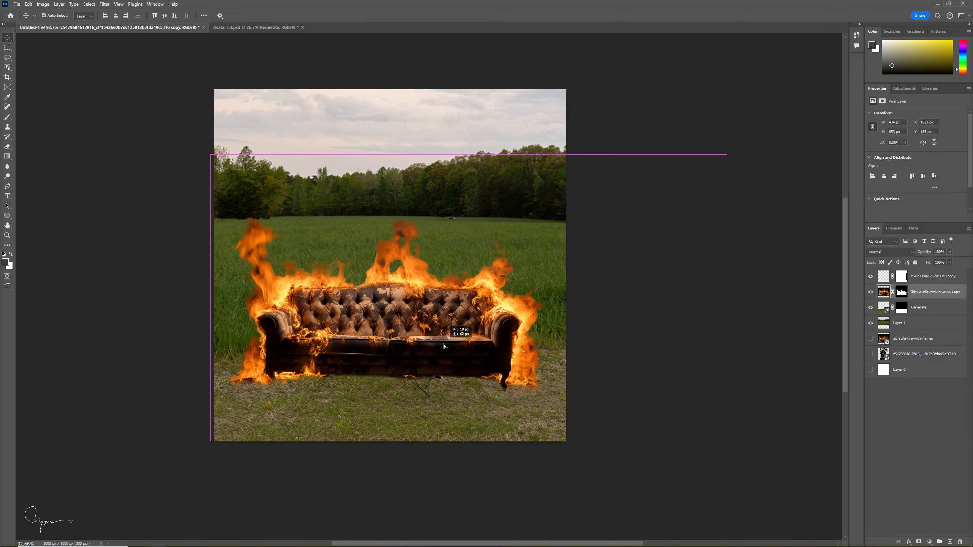
{"action": "left_click_drag", "start_coordinate": [446, 345], "coordinate": [449, 347]}
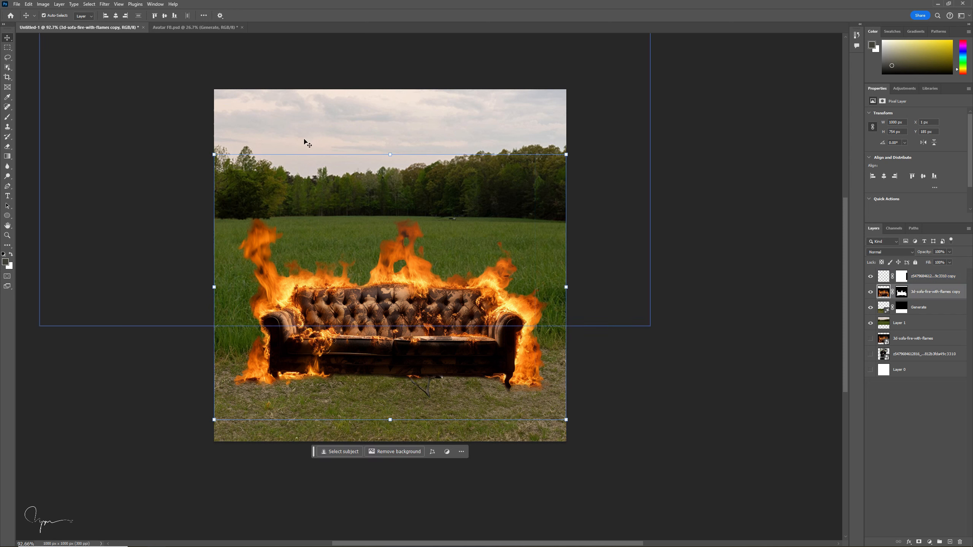
Step: Place the man on the middle of the sofa and scale him down to about 406 px wide
{"action": "left_click", "coordinate": [919, 323]}
{"action": "key", "text": "ctrl+t"}
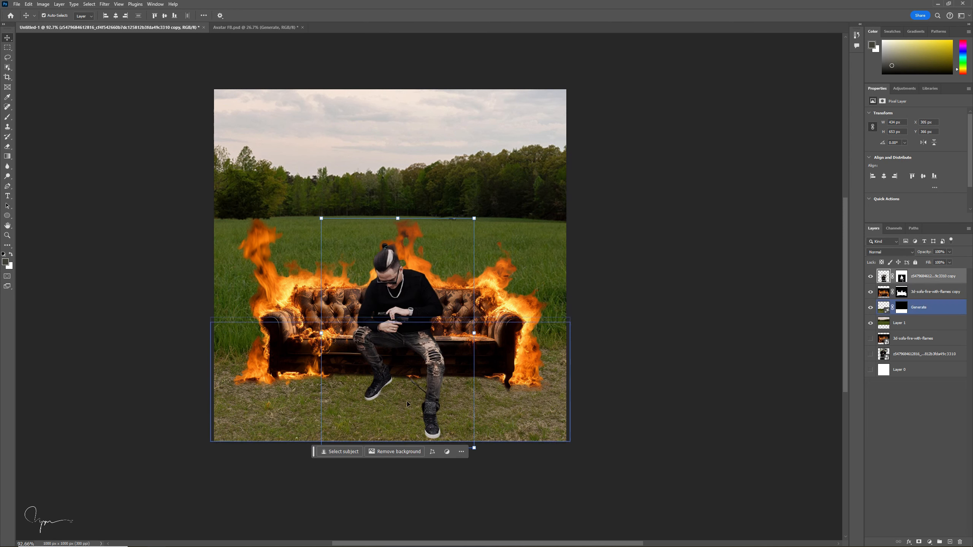
{"action": "key", "text": "ctrl+t"}
{"action": "left_click_drag", "start_coordinate": [407, 329], "coordinate": [396, 336]}
{"action": "key", "text": "Return"}
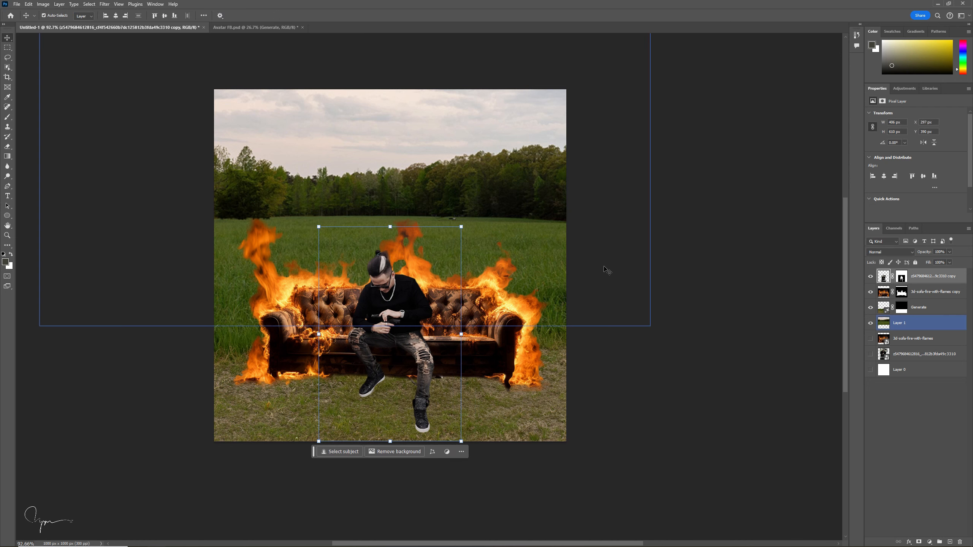
Step: Scale the man down to about 95% and seat him slightly lower on the middle of the sofa
{"action": "scroll", "coordinate": [440, 308], "scroll_direction": "up", "scroll_amount": 2}
{"action": "key", "text": "ctrl+t"}
{"action": "left_click_drag", "start_coordinate": [411, 373], "coordinate": [410, 379]}
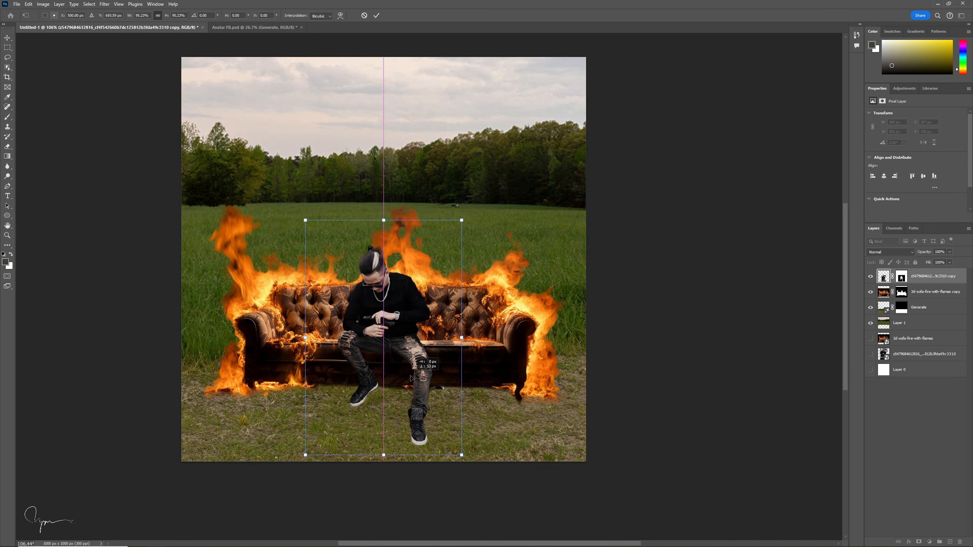
{"action": "key", "text": "Return"}
{"action": "left_click", "coordinate": [663, 354]}
{"action": "scroll", "coordinate": [647, 276], "scroll_direction": "down", "scroll_amount": 1}
{"action": "scroll", "coordinate": [569, 350], "scroll_direction": "up", "scroll_amount": 1}
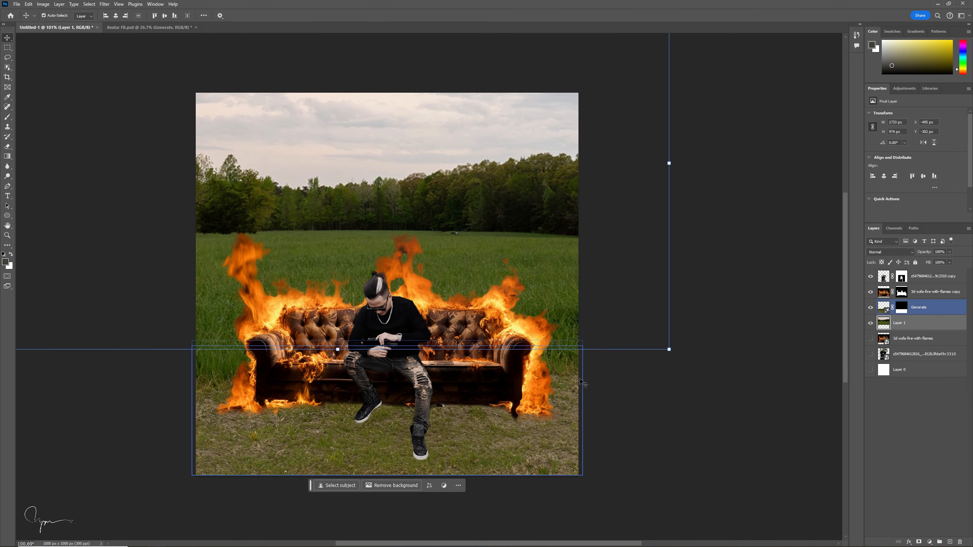
Step: Try a Vibrance adjustment layer above the generated field strip, testing higher and lower vibrance, and undo it
{"action": "left_click", "coordinate": [569, 350]}
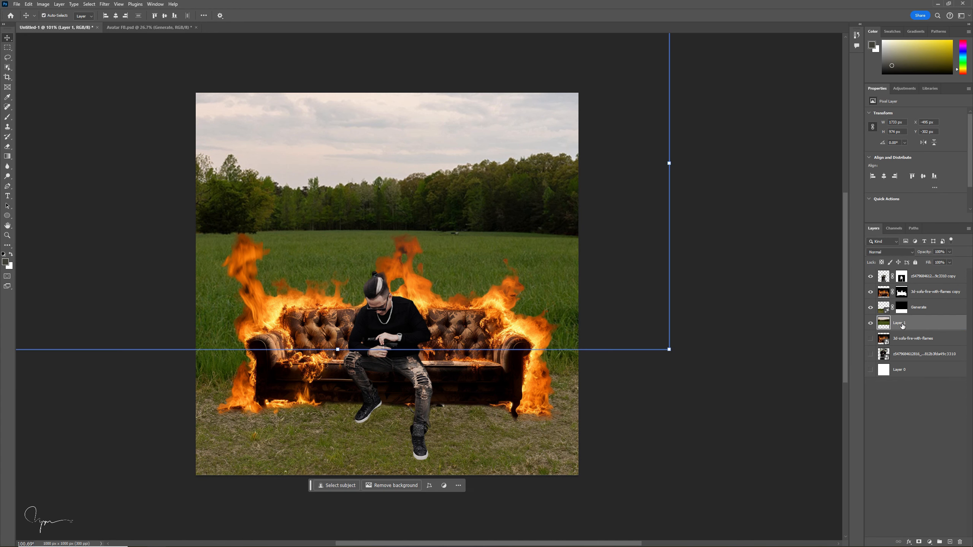
{"action": "left_click", "coordinate": [930, 424]}
{"action": "left_click", "coordinate": [925, 309]}
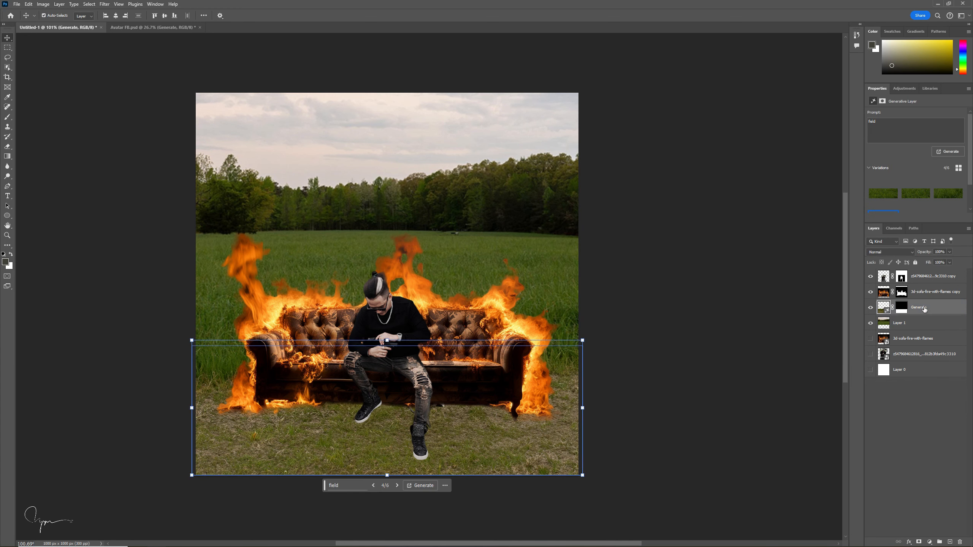
{"action": "left_click", "coordinate": [930, 542]}
{"action": "left_click", "coordinate": [931, 477]}
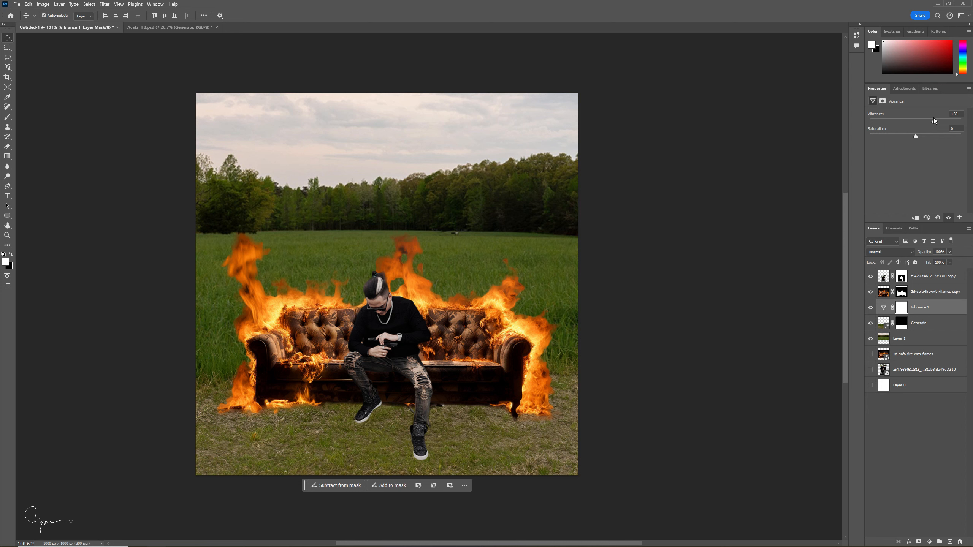
{"action": "left_click", "coordinate": [905, 88]}
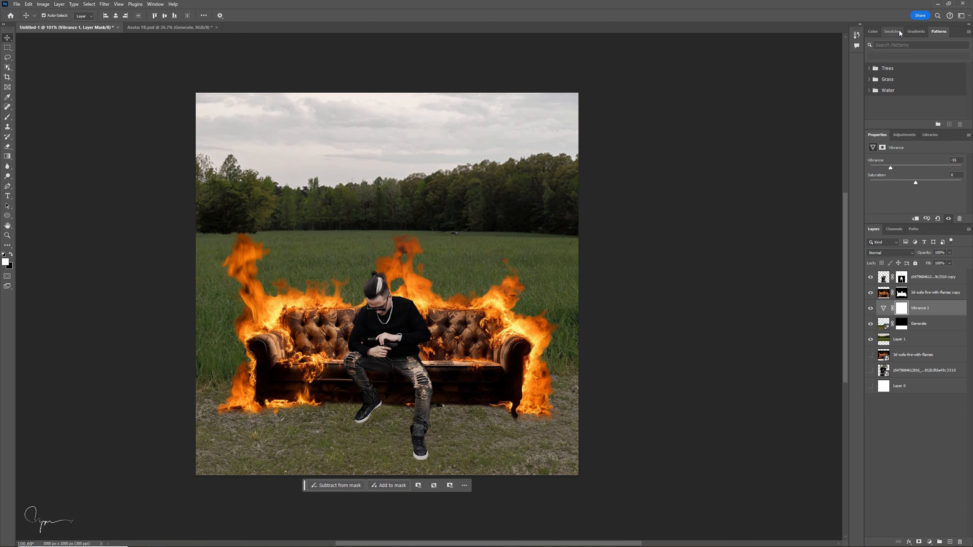
{"action": "key", "text": "ctrl+z"}
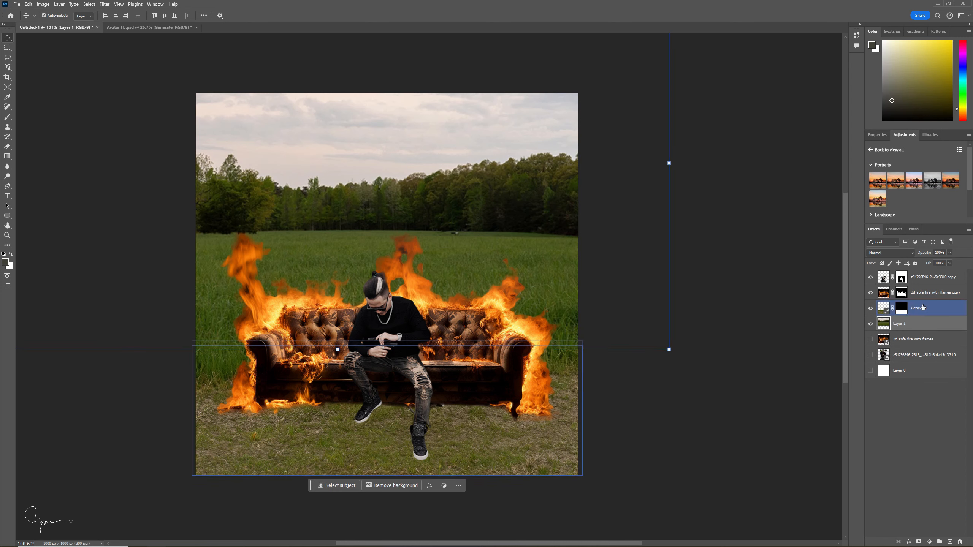
Step: Apply the Creative - Dark Fade preset above the field layers and clip a darkening Brightness/Contrast adjustment with contrast 6 to the man
{"action": "left_click", "coordinate": [946, 189]}
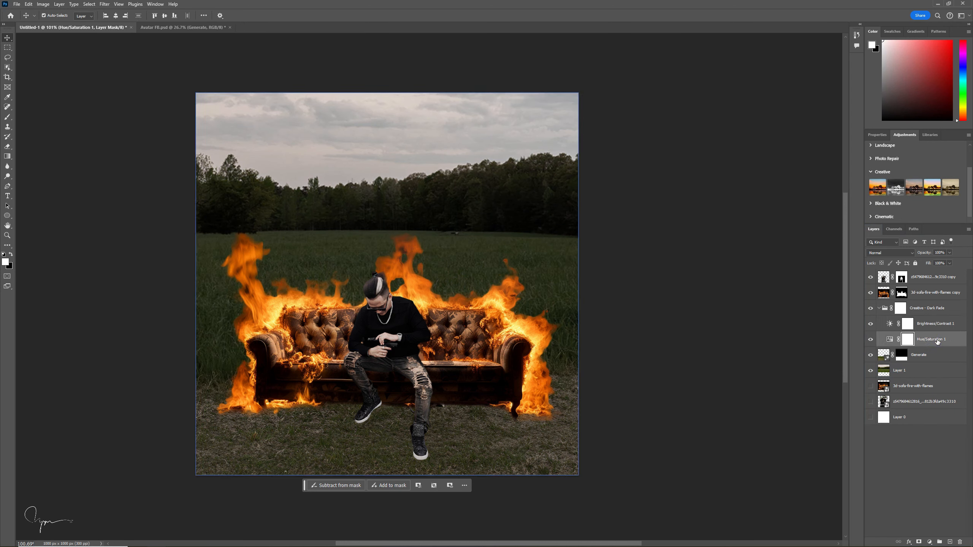
{"action": "key", "text": "ctrl+alt+g"}
{"action": "mouse_move", "coordinate": [916, 181]}
{"action": "left_mouse_down"}
{"action": "mouse_move", "coordinate": [902, 187]}
{"action": "mouse_move", "coordinate": [919, 198]}
{"action": "left_mouse_up"}
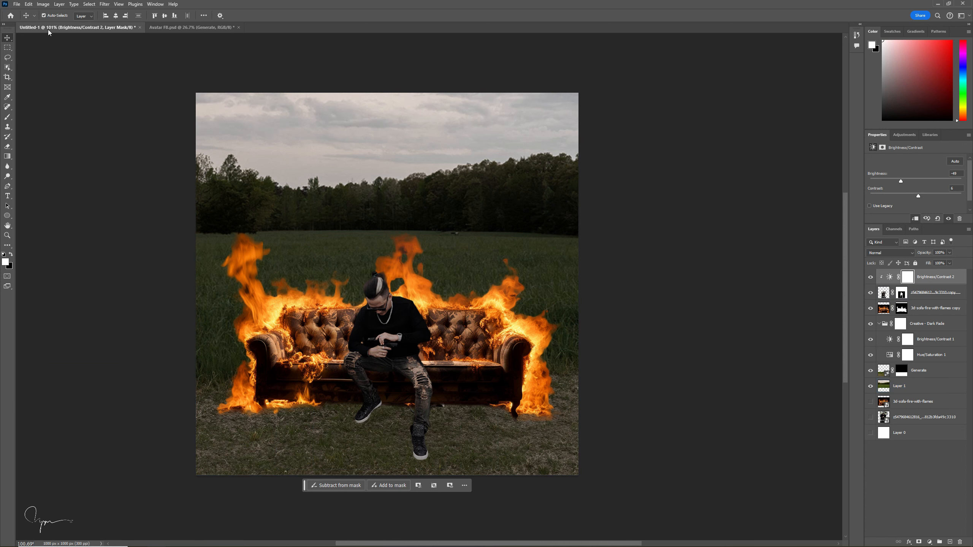
Step: Place the fire image pngwing.com (4) from the PNG resources, put it beneath the masked sofa layer and scale it down behind the sofa's back
{"action": "key", "text": "alt+Tab"}
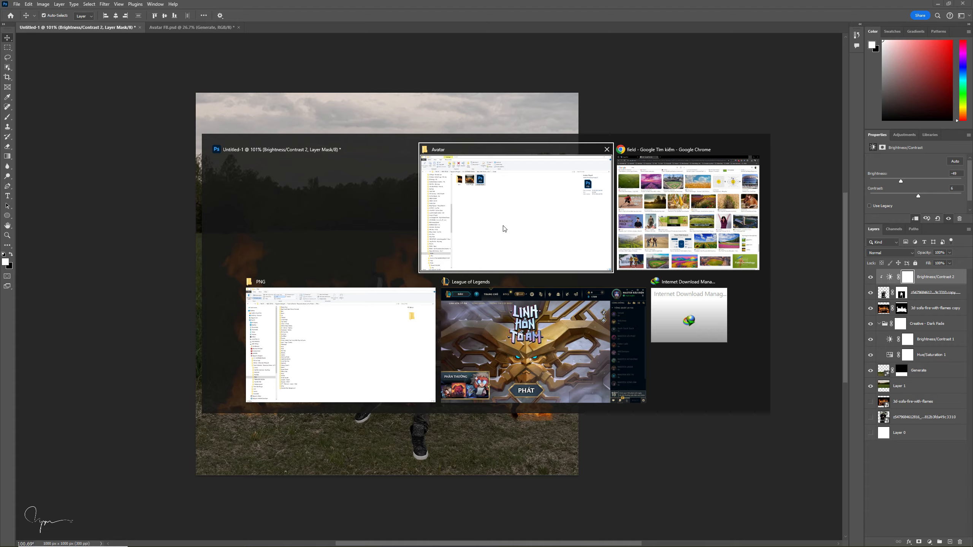
{"action": "left_click", "coordinate": [366, 159]}
{"action": "left_click_drag", "start_coordinate": [366, 159], "coordinate": [420, 445]}
{"action": "key", "text": "Return"}
{"action": "left_click_drag", "start_coordinate": [908, 277], "coordinate": [917, 332]}
{"action": "key", "text": "ctrl+t"}
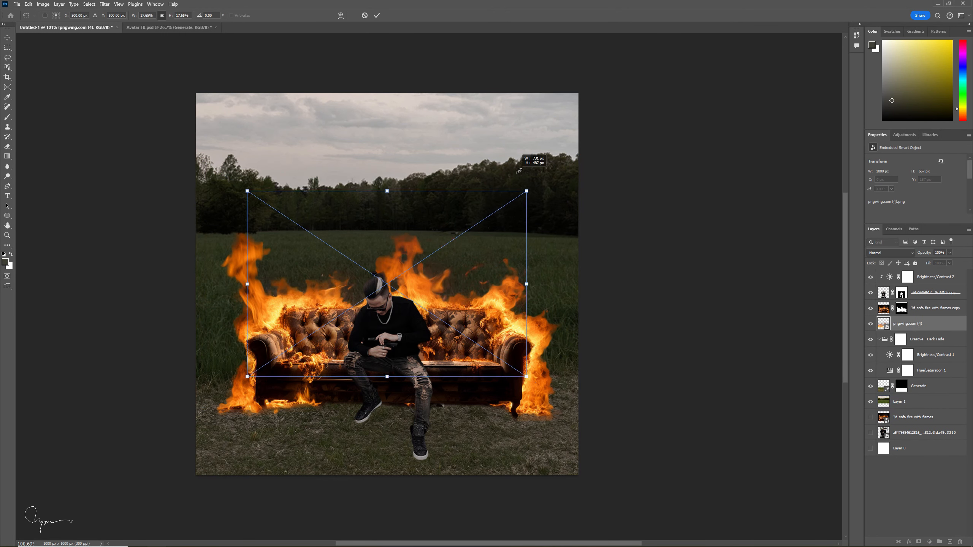
{"action": "left_click_drag", "start_coordinate": [448, 248], "coordinate": [474, 248]}
{"action": "key", "text": "Return"}
Step: Place the flame image pngwing.com (1), scaled to about 280 px wide and rotated about -17°, beside the sofa's lower left corner
{"action": "key", "text": "alt+Tab"}
{"action": "left_click_drag", "start_coordinate": [246, 159], "coordinate": [387, 249]}
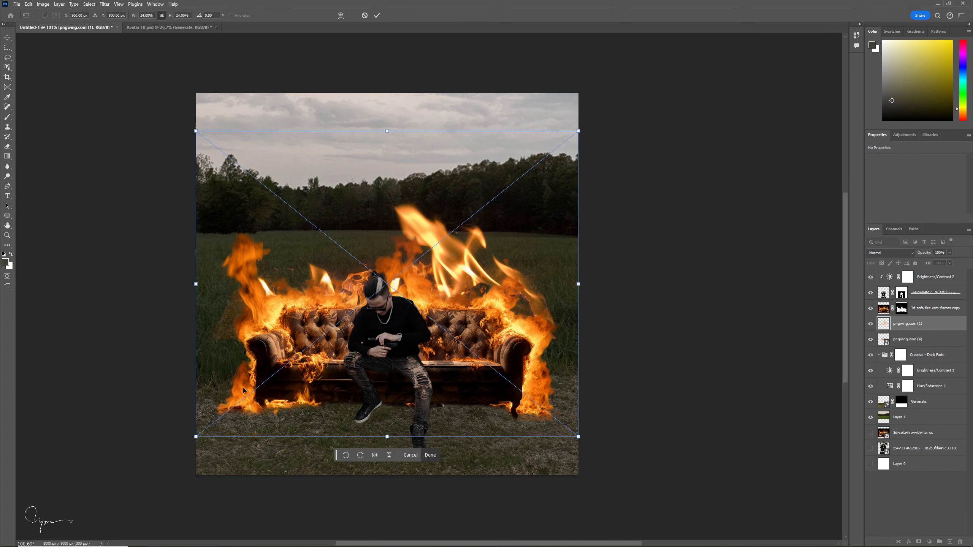
{"action": "left_click_drag", "start_coordinate": [427, 281], "coordinate": [272, 379]}
{"action": "left_click_drag", "start_coordinate": [324, 313], "coordinate": [299, 290]}
{"action": "mouse_move", "coordinate": [261, 362]}
{"action": "left_mouse_down"}
{"action": "mouse_move", "coordinate": [230, 379]}
{"action": "mouse_move", "coordinate": [247, 368]}
{"action": "left_mouse_up"}
{"action": "left_click_drag", "start_coordinate": [200, 324], "coordinate": [208, 394]}
{"action": "key", "text": "Return"}
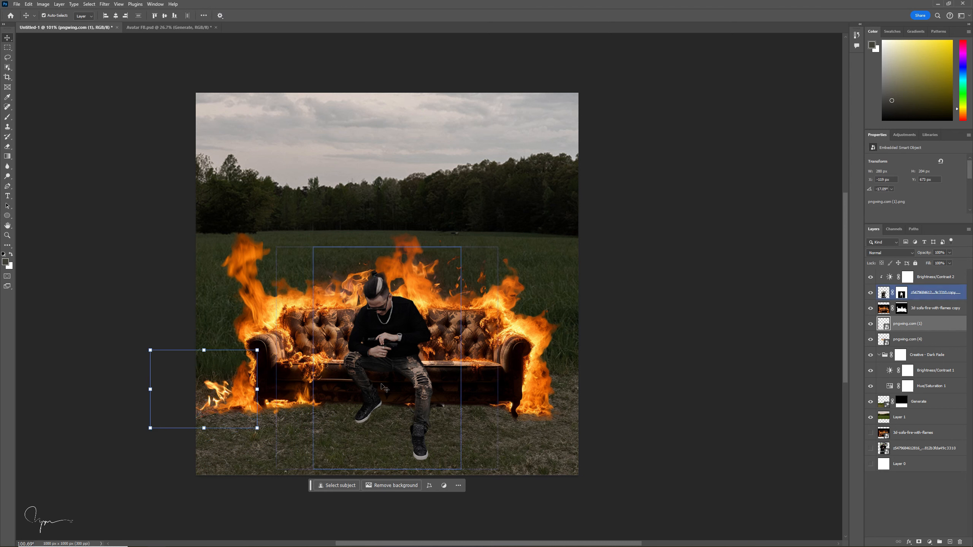
Step: Duplicate the small ground flame and move the copy toward the sofa's lower right corner
{"action": "key", "text": "ctrl+c"}
{"action": "key", "text": "ctrl+v"}
{"action": "left_click_drag", "start_coordinate": [370, 274], "coordinate": [486, 219]}
{"action": "key", "text": "ctrl+z"}
{"action": "left_click", "coordinate": [917, 340]}
{"action": "left_click", "coordinate": [917, 326]}
{"action": "left_click_drag", "start_coordinate": [405, 298], "coordinate": [515, 422]}
Step: Transform the copied flame so it angles outward and fits against the base of the sofa's right arm
{"action": "left_click_drag", "start_coordinate": [573, 401], "coordinate": [563, 458]}
{"action": "left_click", "coordinate": [501, 478]}
{"action": "left_click_drag", "start_coordinate": [494, 419], "coordinate": [562, 408]}
{"action": "left_click_drag", "start_coordinate": [629, 387], "coordinate": [633, 403]}
{"action": "left_click_drag", "start_coordinate": [575, 407], "coordinate": [592, 413]}
{"action": "key", "text": "Return"}
{"action": "left_click", "coordinate": [679, 292]}
{"action": "left_click_drag", "start_coordinate": [556, 386], "coordinate": [575, 420]}
{"action": "left_click", "coordinate": [651, 395]}
{"action": "left_click", "coordinate": [703, 365]}
Step: Place the swirling red flame-and-smoke image behind the sofa, shift it slightly down and left, and send it beneath the other flame layers
{"action": "key", "text": "alt+Tab"}
{"action": "left_click_drag", "start_coordinate": [407, 171], "coordinate": [431, 247]}
{"action": "key", "text": "alt+Tab"}
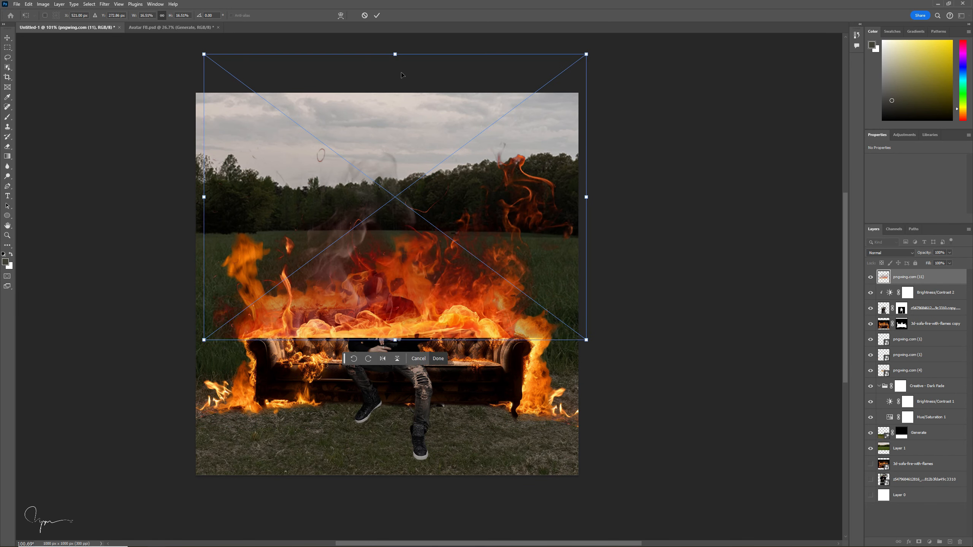
{"action": "key", "text": "Return"}
{"action": "left_click_drag", "start_coordinate": [911, 280], "coordinate": [911, 332]}
{"action": "left_click_drag", "start_coordinate": [512, 225], "coordinate": [492, 253]}
{"action": "key", "text": "ctrl+bracketleft"}
{"action": "key", "text": "ctrl+bracketleft"}
{"action": "key", "text": "ctrl+bracketleft"}
Step: Place the flame image pngwing.com (3) and send it beneath all other flame layers, just above the Dark Fade group
{"action": "key", "text": "alt+Tab"}
{"action": "left_click_drag", "start_coordinate": [326, 159], "coordinate": [334, 294]}
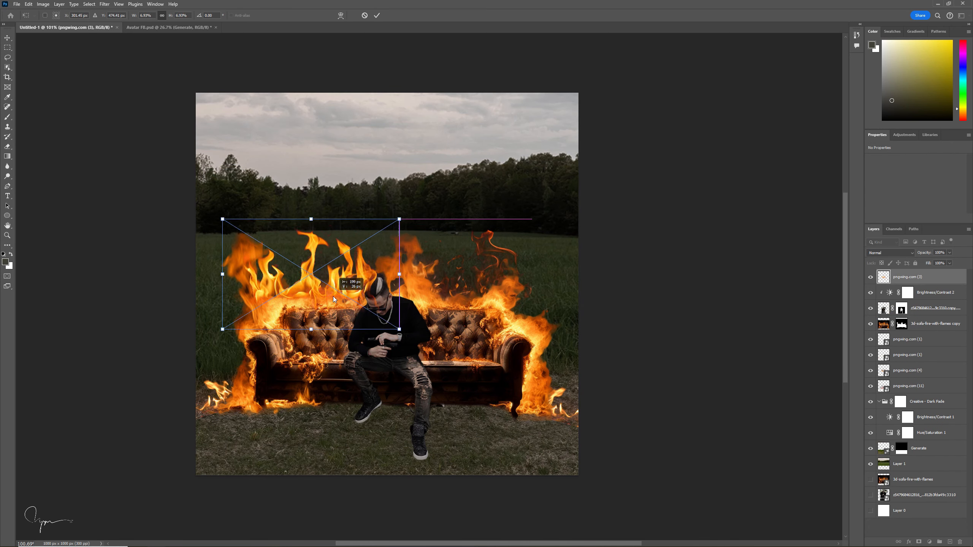
{"action": "key", "text": "Return"}
{"action": "key", "text": "ctrl+bracketleft"}
{"action": "key", "text": "ctrl+bracketleft"}
{"action": "key", "text": "ctrl+bracketleft"}
{"action": "key", "text": "ctrl+bracketleft"}
{"action": "key", "text": "ctrl+bracketleft"}
{"action": "key", "text": "ctrl+bracketleft"}
{"action": "key", "text": "ctrl+bracketleft"}
Step: Scale the pngwing.com (3) flames down to about 3.68% and position them above the left part of the sofa's back
{"action": "left_click_drag", "start_coordinate": [328, 259], "coordinate": [274, 275]}
{"action": "key", "text": "ctrl+t"}
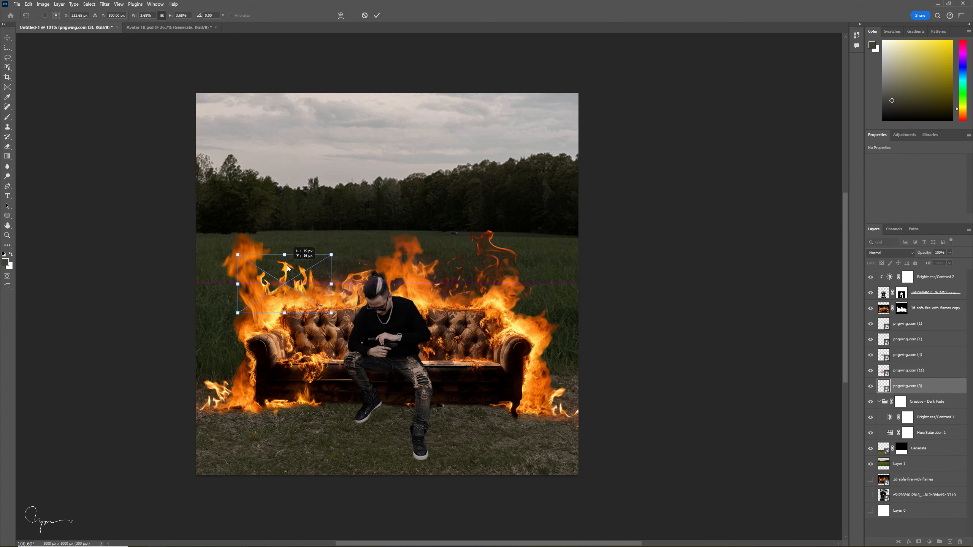
{"action": "key", "text": "Return"}
Step: Place the pngwing.com image from the Lightning, Electric folder and move its layer beneath the flames, directly above the Dark Fade group
{"action": "scroll", "coordinate": [728, 231], "scroll_direction": "down", "scroll_amount": 2}
{"action": "key", "text": "alt+Tab"}
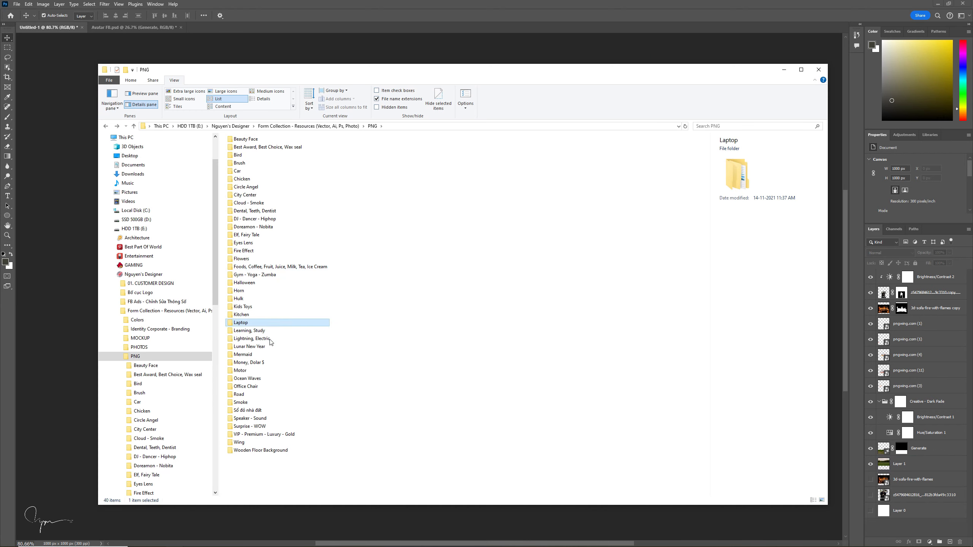
{"action": "double_click", "coordinate": [252, 338]}
{"action": "left_click_drag", "start_coordinate": [571, 161], "coordinate": [586, 246]}
{"action": "key", "text": "Return"}
{"action": "left_click_drag", "start_coordinate": [904, 277], "coordinate": [908, 405]}
Step: Undo the accidental move and lock the field photo layer and the masked man layer
{"action": "left_click_drag", "start_coordinate": [575, 246], "coordinate": [576, 226]}
{"action": "key", "text": "ctrl+z"}
{"action": "left_click", "coordinate": [916, 263]}
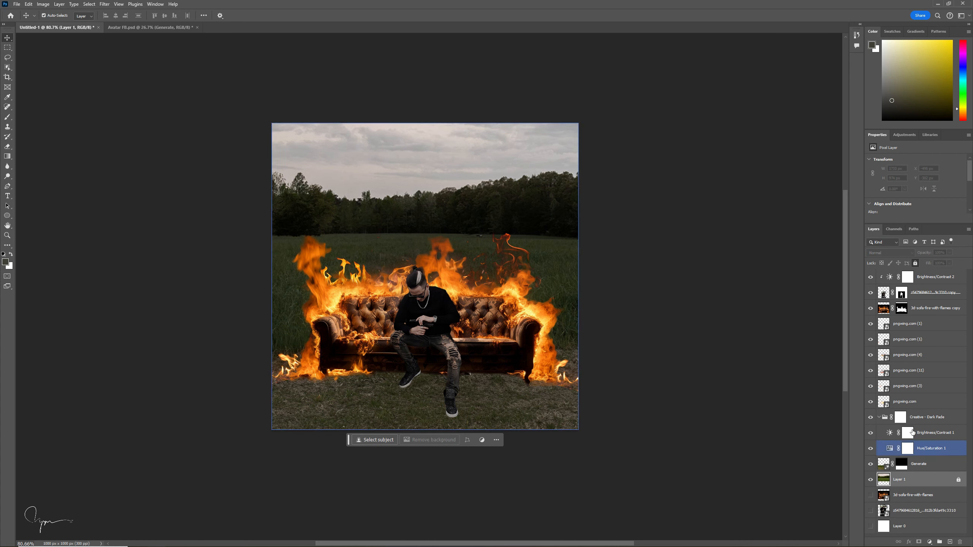
{"action": "left_click", "coordinate": [938, 294]}
{"action": "left_click", "coordinate": [915, 264]}
Step: Select the pngwing.com layer above the Dark Fade group and stretch it upward and downward behind the burning sofa
{"action": "left_click", "coordinate": [923, 325]}
{"action": "left_click", "coordinate": [919, 356]}
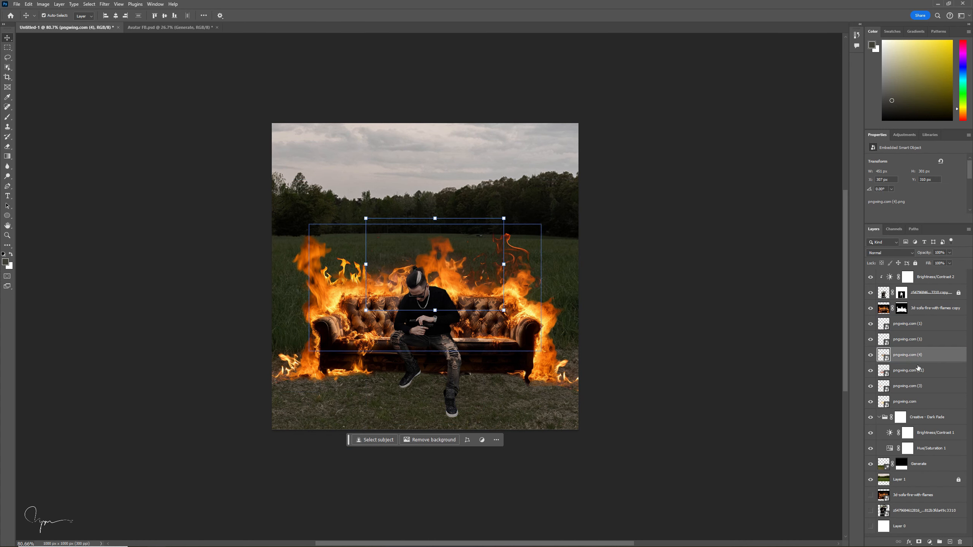
{"action": "left_click", "coordinate": [919, 370]}
{"action": "key", "text": "ctrl+t"}
{"action": "left_click", "coordinate": [920, 389]}
{"action": "left_click", "coordinate": [911, 403]}
{"action": "key", "text": "ctrl+t"}
{"action": "left_click_drag", "start_coordinate": [425, 245], "coordinate": [425, 218]}
{"action": "mouse_move", "coordinate": [637, 315]}
{"action": "left_mouse_down"}
{"action": "mouse_move", "coordinate": [624, 302]}
{"action": "mouse_move", "coordinate": [590, 313]}
{"action": "mouse_move", "coordinate": [636, 314]}
{"action": "mouse_move", "coordinate": [587, 315]}
{"action": "mouse_move", "coordinate": [635, 314]}
{"action": "left_mouse_up"}
{"action": "left_click_drag", "start_coordinate": [426, 411], "coordinate": [428, 429]}
{"action": "left_click_drag", "start_coordinate": [423, 220], "coordinate": [424, 198]}
{"action": "double_click", "coordinate": [430, 186]}
Step: On a new top layer, paint black shadows around the man's shoes with a 14 px brush at 30% opacity
{"action": "left_click_drag", "start_coordinate": [526, 323], "coordinate": [535, 285]}
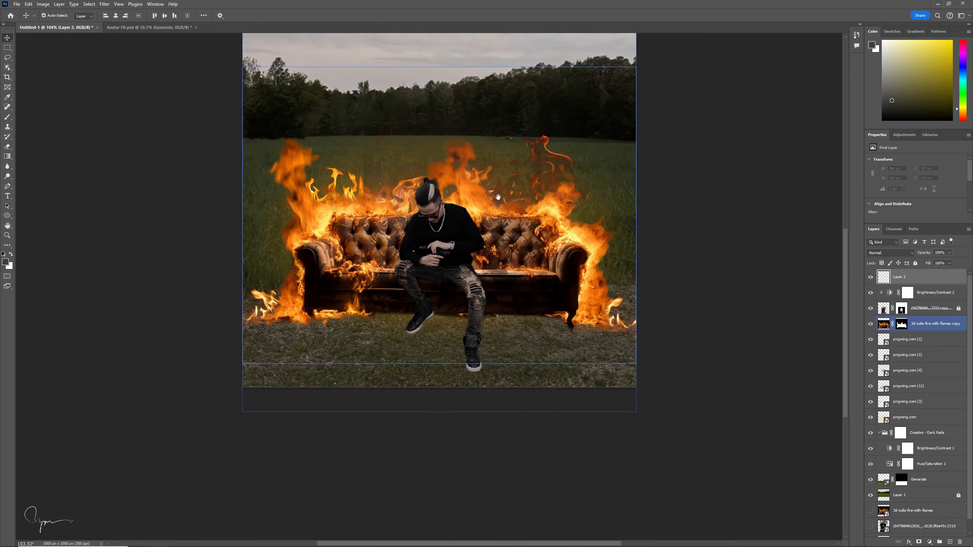
{"action": "left_click", "coordinate": [426, 298]}
{"action": "scroll", "coordinate": [426, 299], "scroll_direction": "up", "scroll_amount": 2}
{"action": "left_click", "coordinate": [5, 262]}
{"action": "key", "text": "Return"}
{"action": "left_click", "coordinate": [47, 15]}
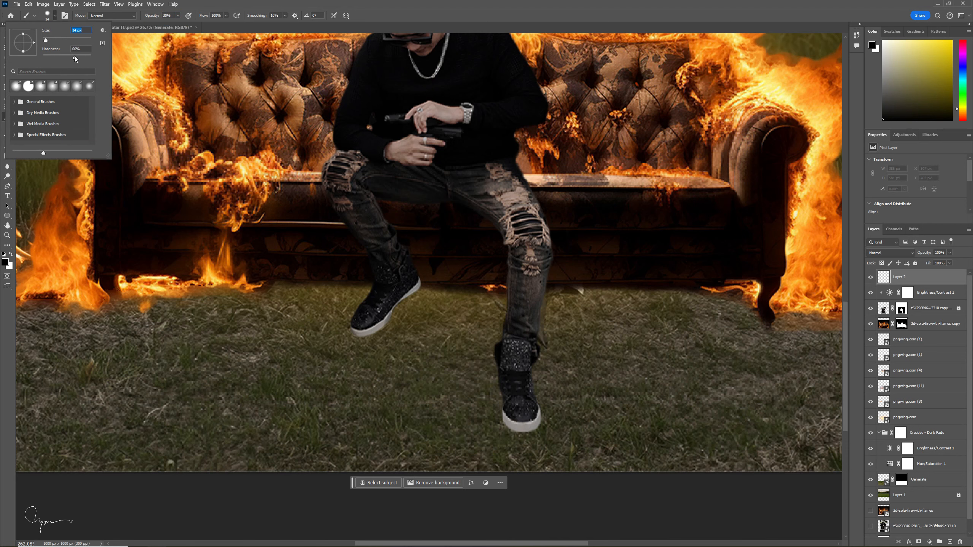
{"action": "key", "text": "Return"}
{"action": "scroll", "coordinate": [388, 313], "scroll_direction": "up", "scroll_amount": 5}
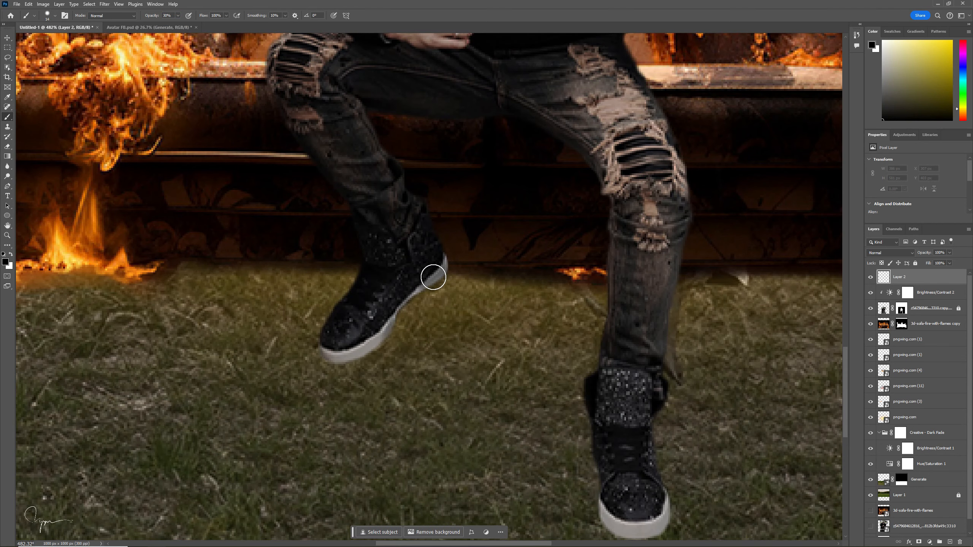
{"action": "scroll", "coordinate": [384, 327], "scroll_direction": "down", "scroll_amount": 5}
{"action": "scroll", "coordinate": [476, 209], "scroll_direction": "up", "scroll_amount": 4}
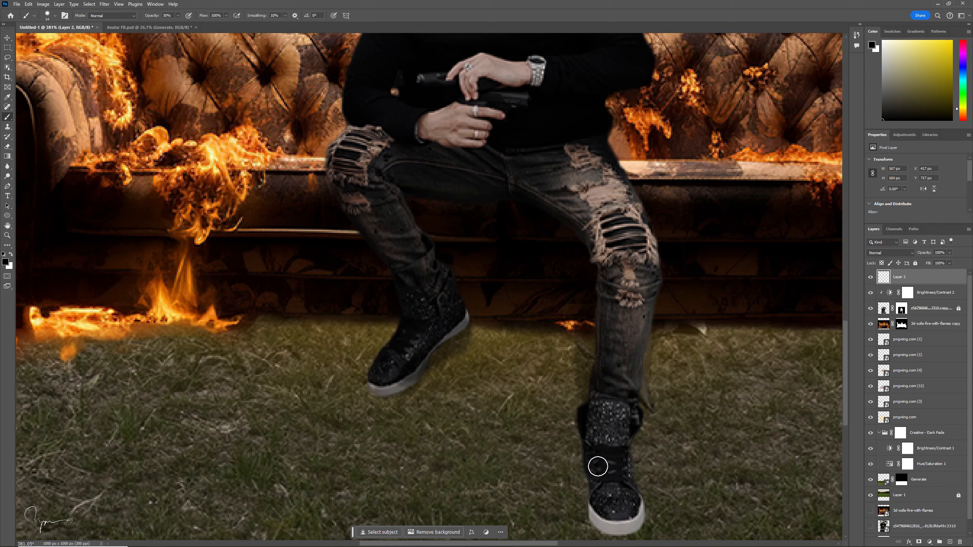
Step: Move the shadow layer beneath the man, extend the shadows around both shoes and soften them with the Blur tool
{"action": "scroll", "coordinate": [612, 384], "scroll_direction": "down", "scroll_amount": 2}
{"action": "left_click_drag", "start_coordinate": [901, 276], "coordinate": [912, 316]}
{"action": "scroll", "coordinate": [513, 337], "scroll_direction": "up", "scroll_amount": 2}
{"action": "scroll", "coordinate": [488, 258], "scroll_direction": "down", "scroll_amount": 3}
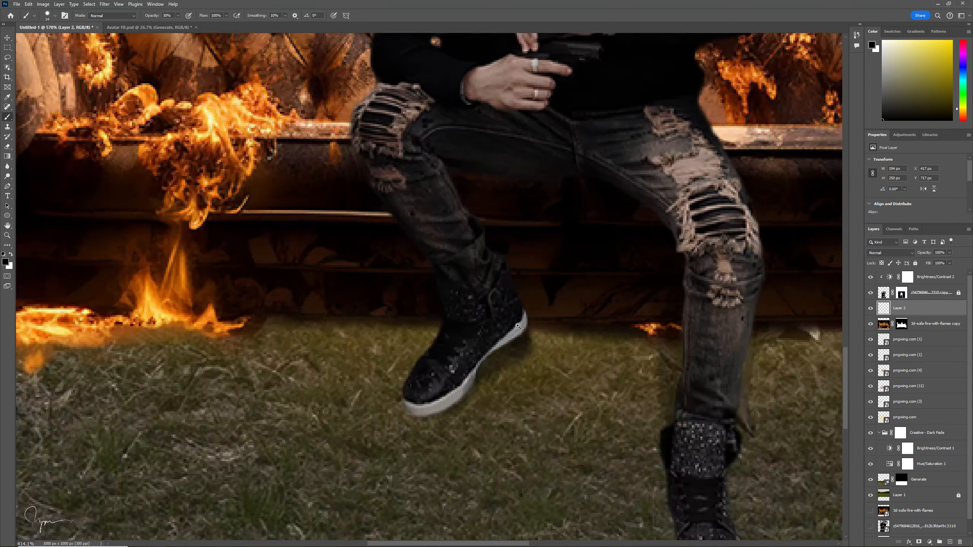
{"action": "scroll", "coordinate": [482, 189], "scroll_direction": "up", "scroll_amount": 1}
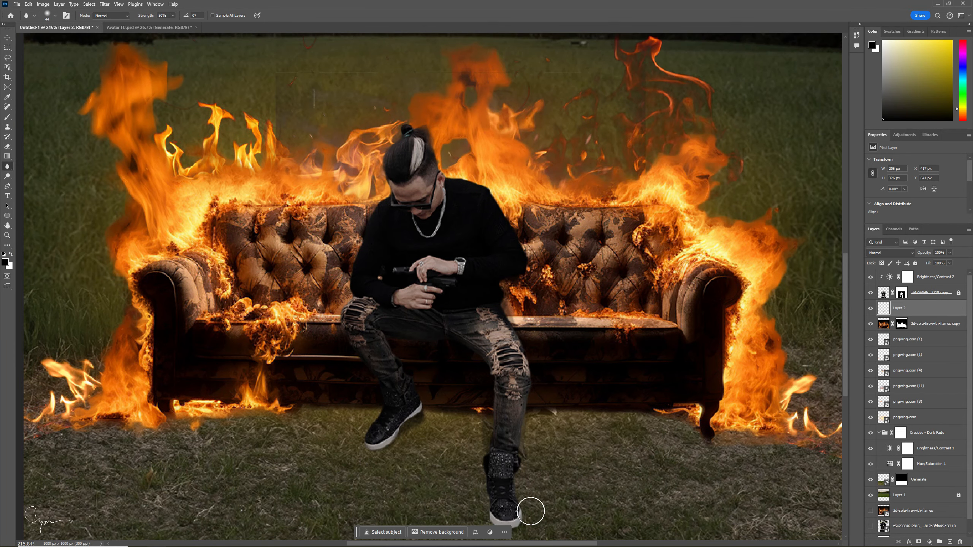
Step: Add a new layer above the man's Brightness/Contrast adjustment and shade his shoe soles with a soft black 14 px brush
{"action": "left_click", "coordinate": [902, 293]}
{"action": "scroll", "coordinate": [507, 285], "scroll_direction": "up", "scroll_amount": 4}
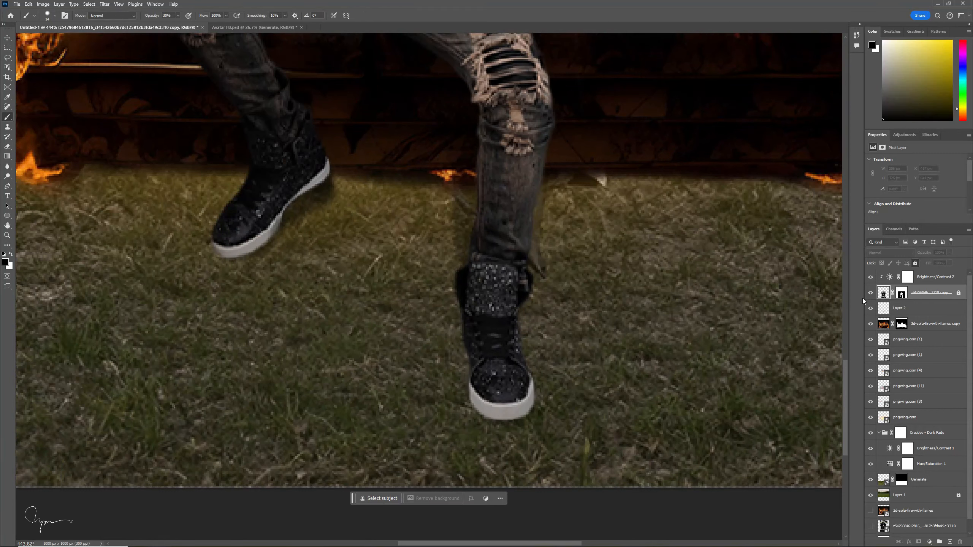
{"action": "left_click", "coordinate": [943, 277]}
{"action": "left_click", "coordinate": [923, 308]}
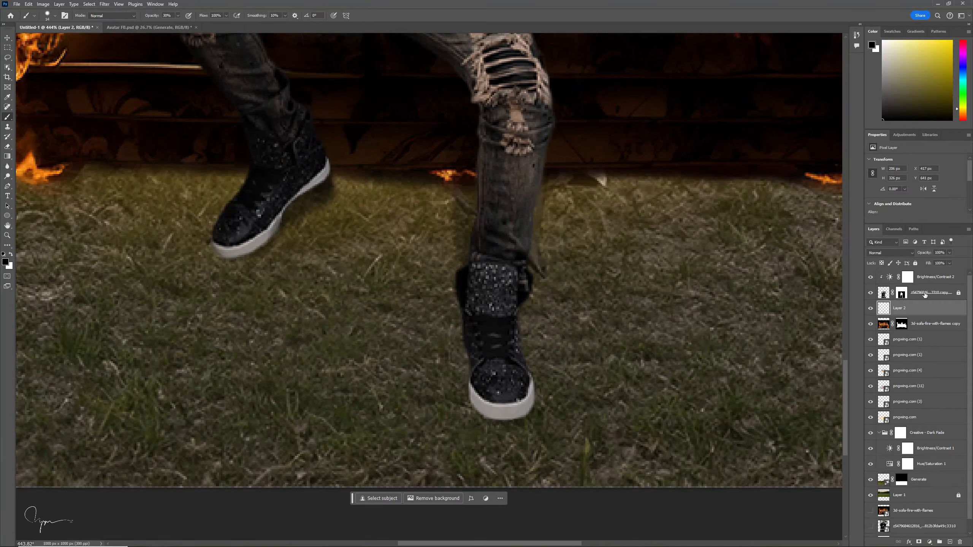
{"action": "left_click", "coordinate": [931, 277]}
{"action": "left_click", "coordinate": [950, 542]}
{"action": "left_click", "coordinate": [89, 4]}
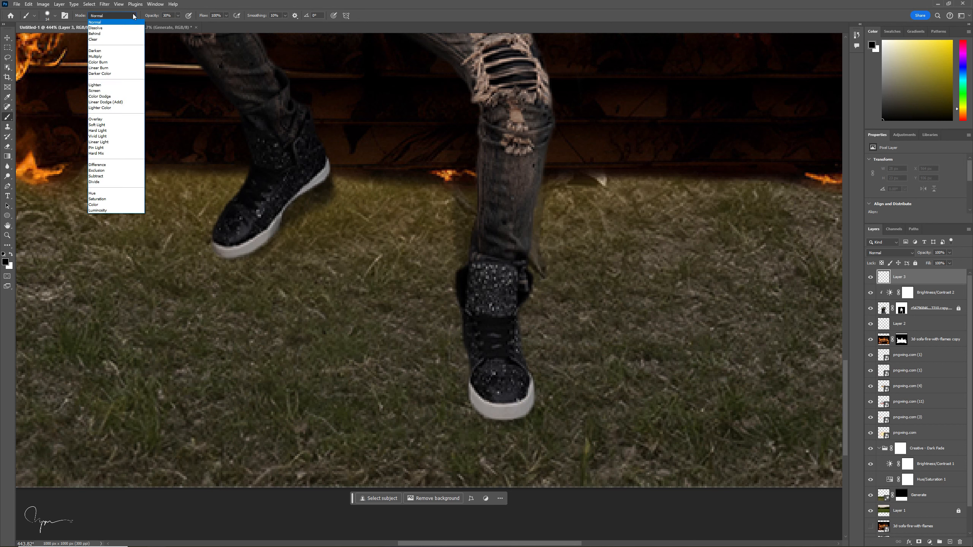
{"action": "left_click", "coordinate": [56, 15]}
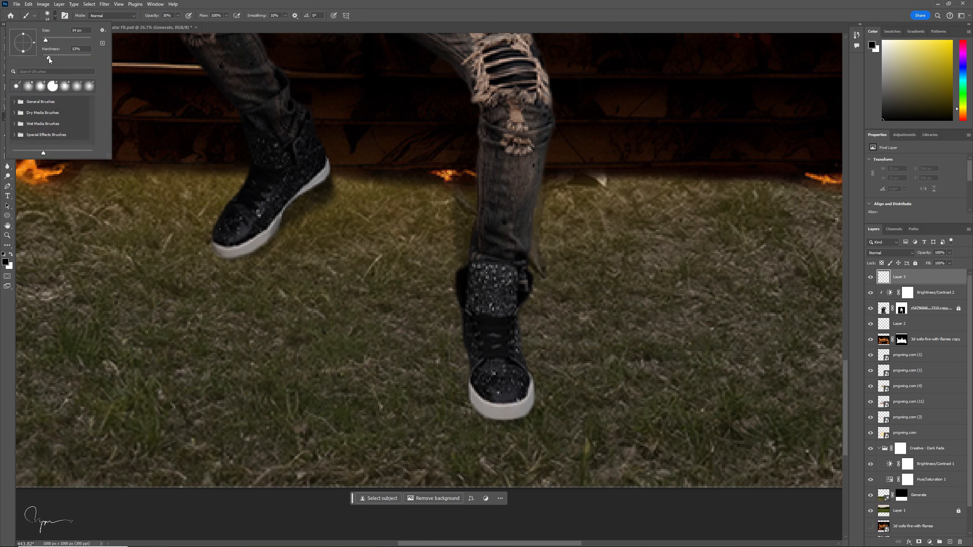
{"action": "left_click_drag", "start_coordinate": [247, 246], "coordinate": [262, 235]}
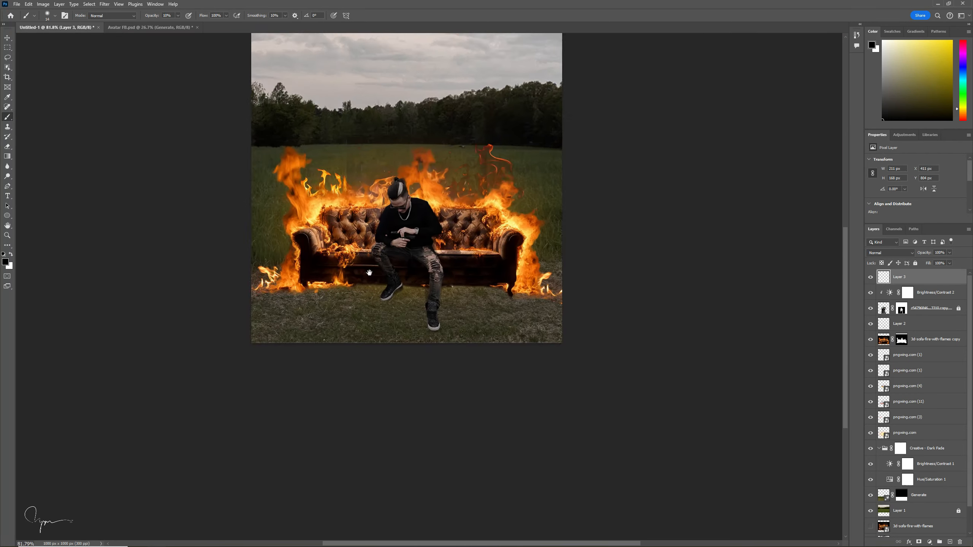
{"action": "key", "text": "ctrl+0"}
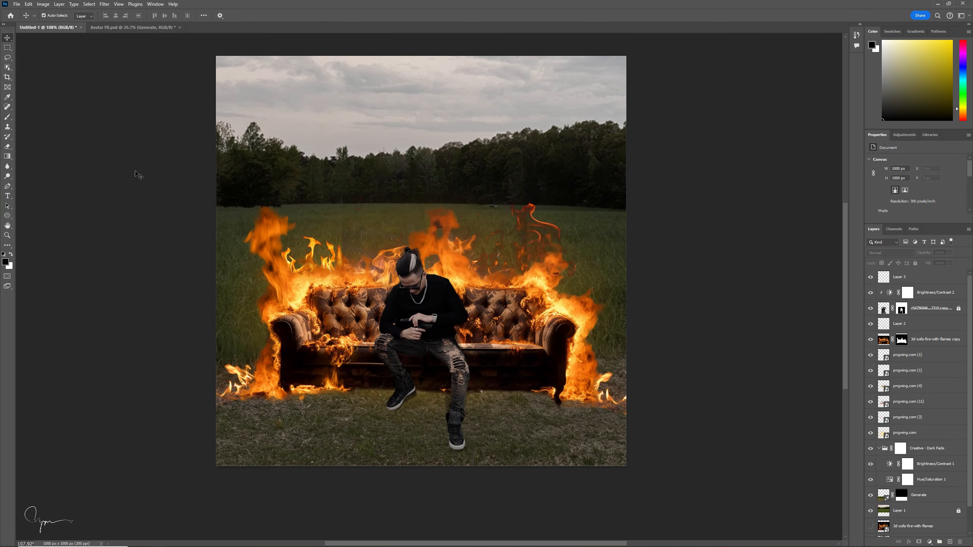
Step: Place the smoke image pngwing.com (7) from the Smoke folder and move its layer directly beneath the masked sofa
{"action": "key", "text": "alt+Tab"}
{"action": "key", "text": "alt+Left"}
{"action": "double_click", "coordinate": [255, 405]}
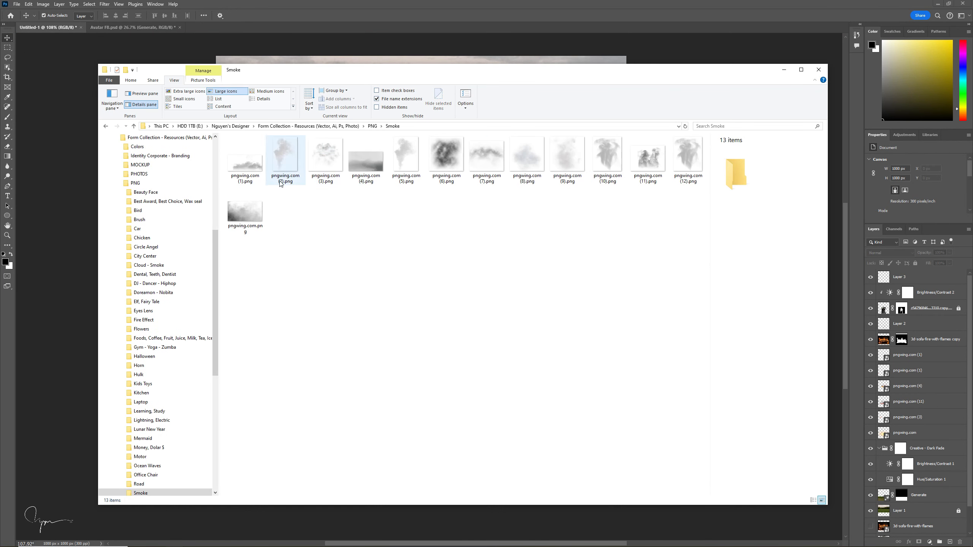
{"action": "left_click", "coordinate": [246, 160]}
{"action": "left_click_drag", "start_coordinate": [487, 158], "coordinate": [456, 48]}
{"action": "left_click_drag", "start_coordinate": [398, 181], "coordinate": [399, 207]}
{"action": "key", "text": "Return"}
{"action": "left_click_drag", "start_coordinate": [903, 281], "coordinate": [904, 363]}
Step: Place the smoke image pngwing.com (2) on top, rotated about -89°, along the lower edge of the canvas
{"action": "key", "text": "alt+Tab"}
{"action": "left_click", "coordinate": [248, 164]}
{"action": "left_click", "coordinate": [488, 166]}
{"action": "left_click", "coordinate": [364, 164]}
{"action": "left_click", "coordinate": [251, 172]}
{"action": "left_click_drag", "start_coordinate": [286, 155], "coordinate": [402, 544]}
{"action": "key", "text": "Return"}
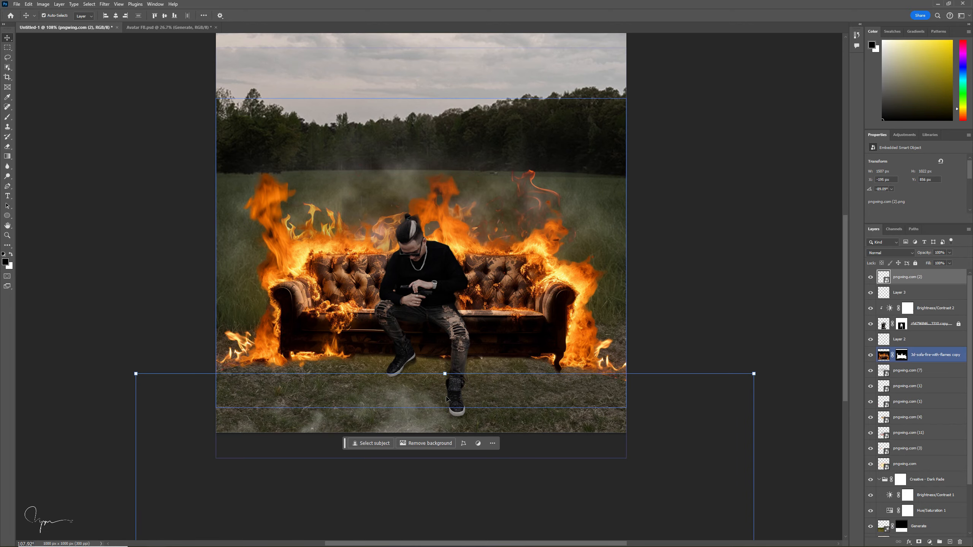
Step: Arrange the ground smoke over the lower left and lower right corners of the field
{"action": "left_click_drag", "start_coordinate": [835, 233], "coordinate": [127, 360]}
{"action": "left_click_drag", "start_coordinate": [236, 277], "coordinate": [650, 423]}
{"action": "key", "text": "Return"}
{"action": "mouse_move", "coordinate": [568, 87]}
{"action": "left_mouse_down"}
{"action": "mouse_move", "coordinate": [272, 77]}
{"action": "mouse_move", "coordinate": [583, 83]}
{"action": "left_mouse_up"}
{"action": "key", "text": "Escape"}
Step: Try shifting and scaling a further piece of smoke across the left side of the scene, and delete it
{"action": "left_click_drag", "start_coordinate": [689, 365], "coordinate": [286, 380]}
{"action": "key", "text": "ctrl+t"}
{"action": "left_click_drag", "start_coordinate": [536, 165], "coordinate": [587, 151]}
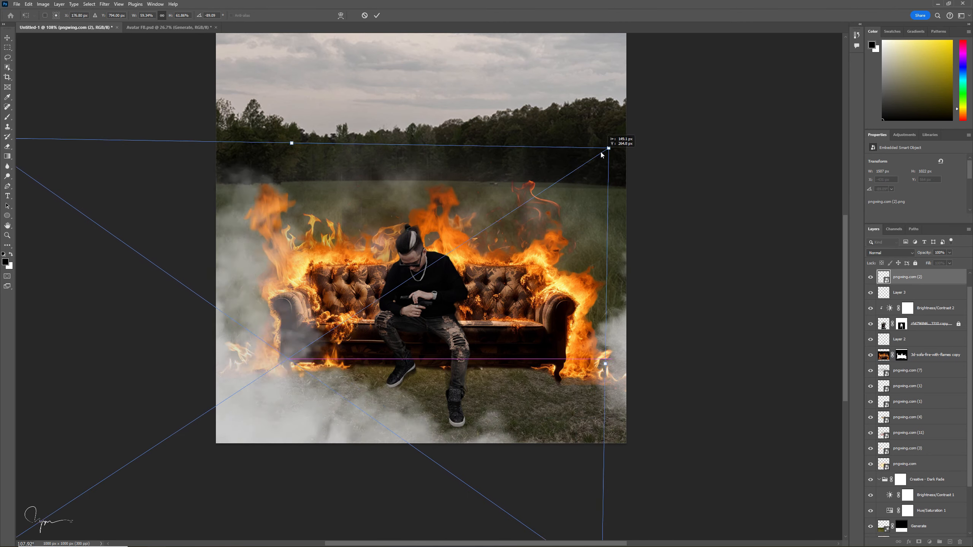
{"action": "left_click_drag", "start_coordinate": [601, 155], "coordinate": [571, 148]}
{"action": "key", "text": "Escape"}
{"action": "key", "text": "Delete"}
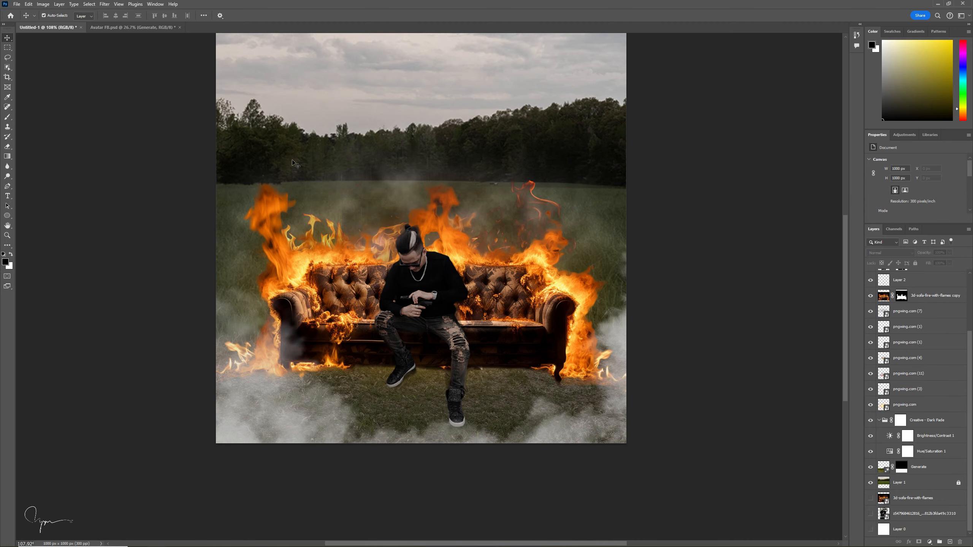
Step: Group the two pngwing.com (2) ground-smoke layers and fade the group by lowering its opacity, starting from 30%
{"action": "key", "text": "ctrl+z"}
{"action": "left_click", "coordinate": [624, 343]}
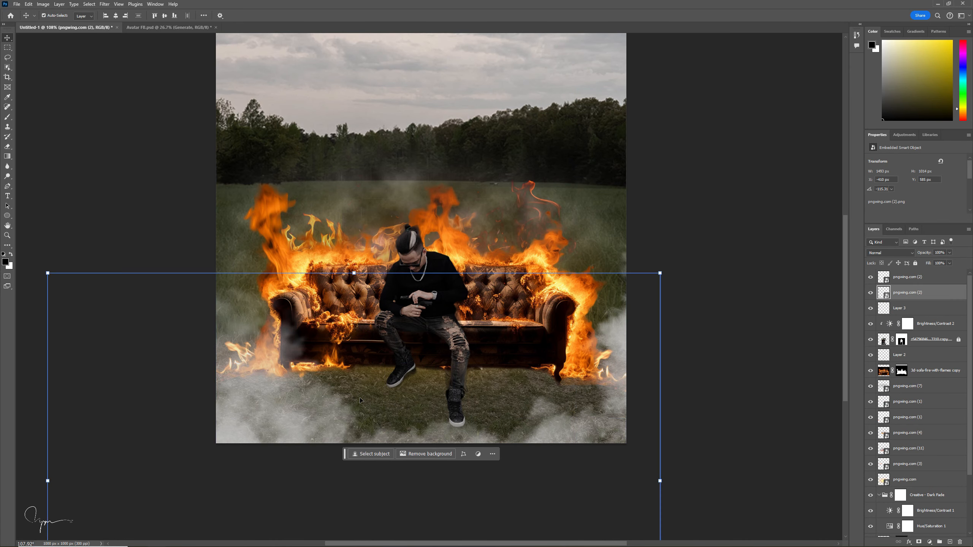
{"action": "left_click", "coordinate": [908, 277]}
{"action": "left_click", "coordinate": [908, 293], "text": "shift"}
{"action": "key", "text": "ctrl+g"}
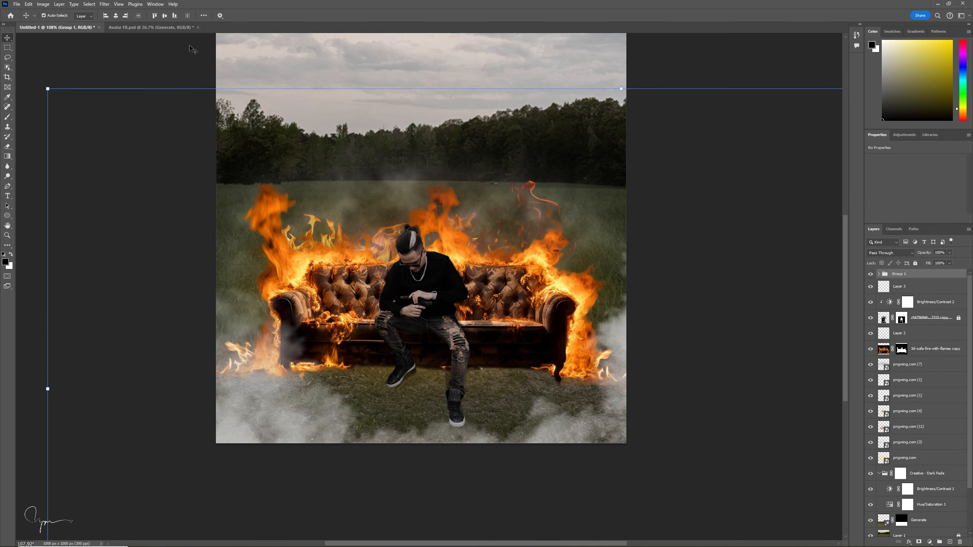
{"action": "type", "text": "30"}
{"action": "key", "text": "Return"}
{"action": "mouse_move", "coordinate": [923, 254]}
{"action": "left_mouse_down"}
{"action": "mouse_move", "coordinate": [946, 254]}
{"action": "mouse_move", "coordinate": [928, 254]}
{"action": "left_mouse_up"}
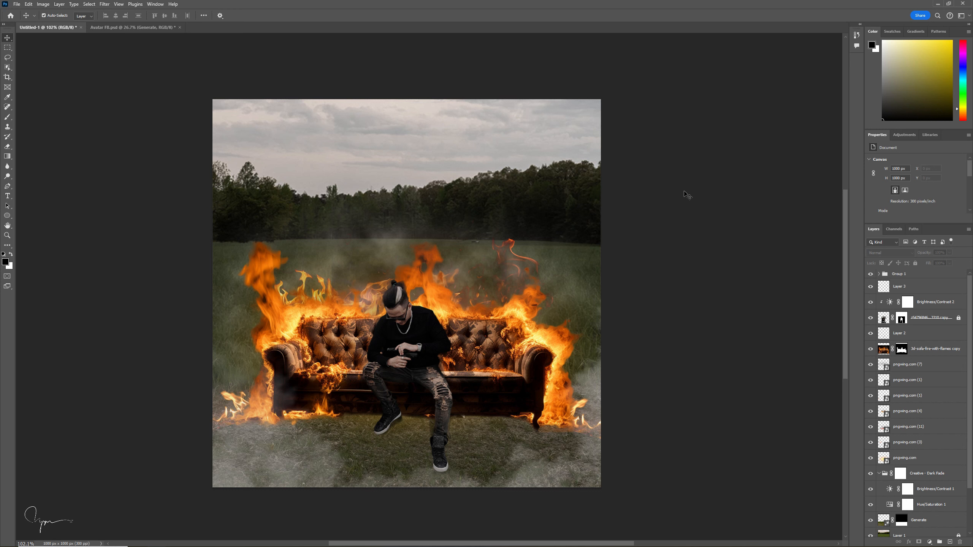
Step: Add the title MALAM TOWN in white OPTINaval text over the tree line at 60 pt
{"action": "left_click", "coordinate": [373, 173]}
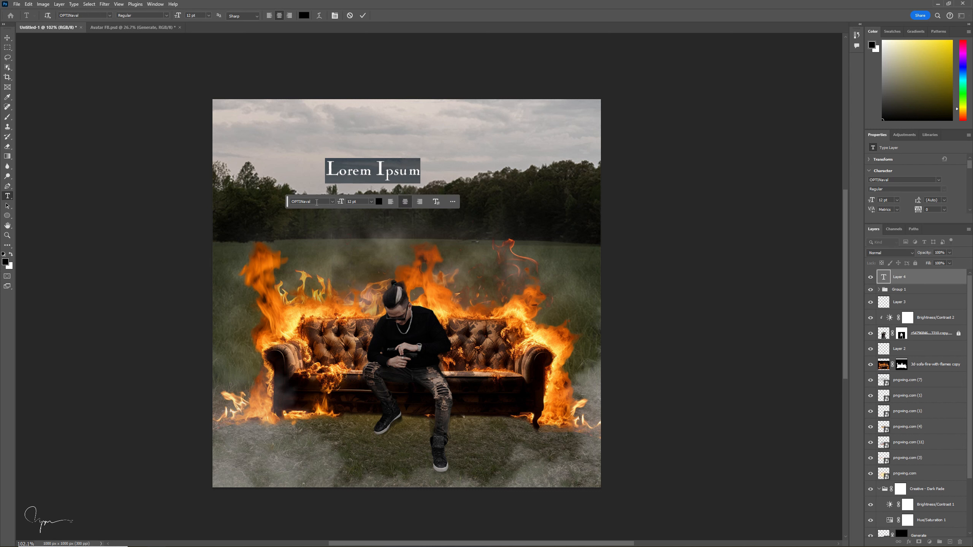
{"action": "key", "text": "x"}
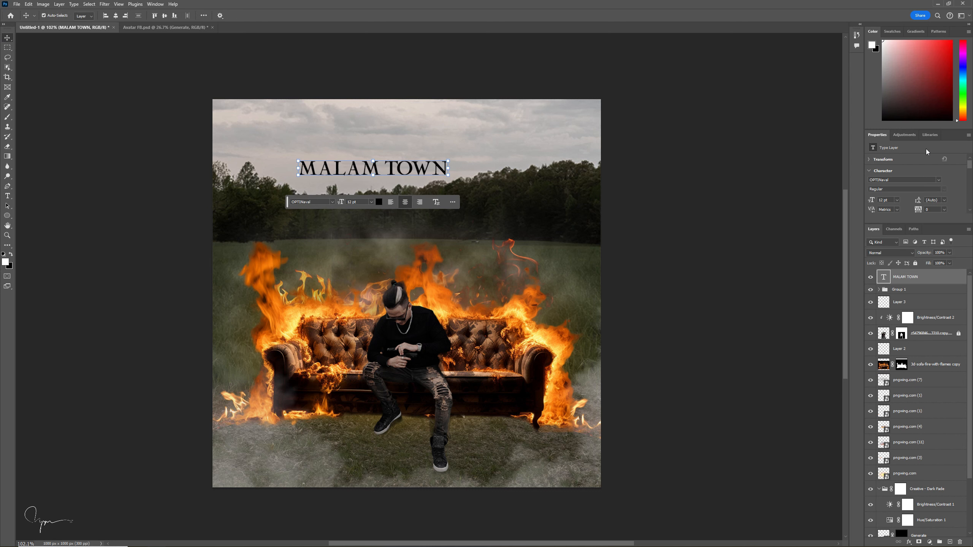
{"action": "left_click", "coordinate": [379, 202]}
{"action": "left_click", "coordinate": [561, 143]}
{"action": "left_click", "coordinate": [371, 202]}
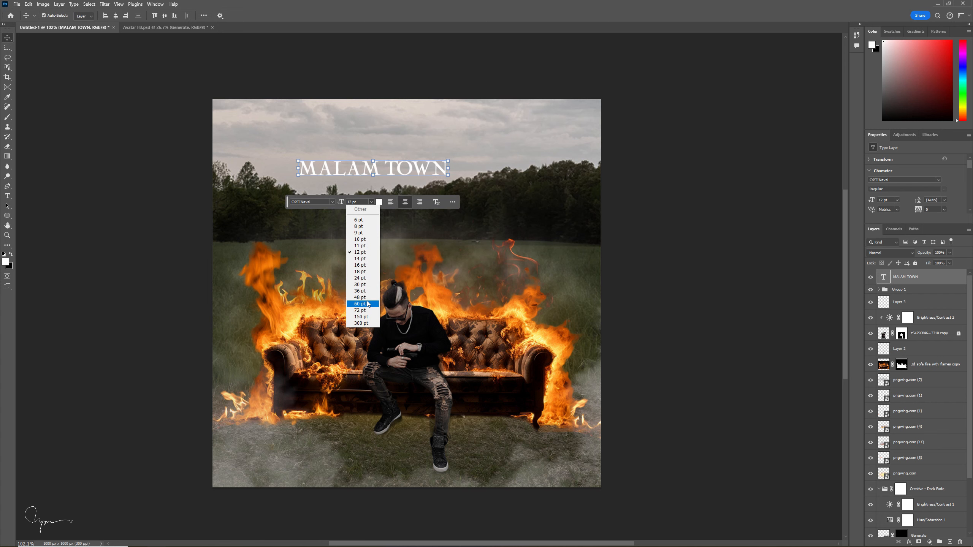
{"action": "left_click", "coordinate": [367, 306]}
Step: Arrange the MALAM TOWN title on two lines and scale it to about 42.88 pt above the sofa
{"action": "left_click_drag", "start_coordinate": [825, 91], "coordinate": [615, 113]}
{"action": "key", "text": "Return"}
{"action": "left_click", "coordinate": [7, 37]}
{"action": "left_click_drag", "start_coordinate": [524, 142], "coordinate": [545, 131], "text": "alt"}
{"action": "left_click_drag", "start_coordinate": [537, 168], "coordinate": [554, 184]}
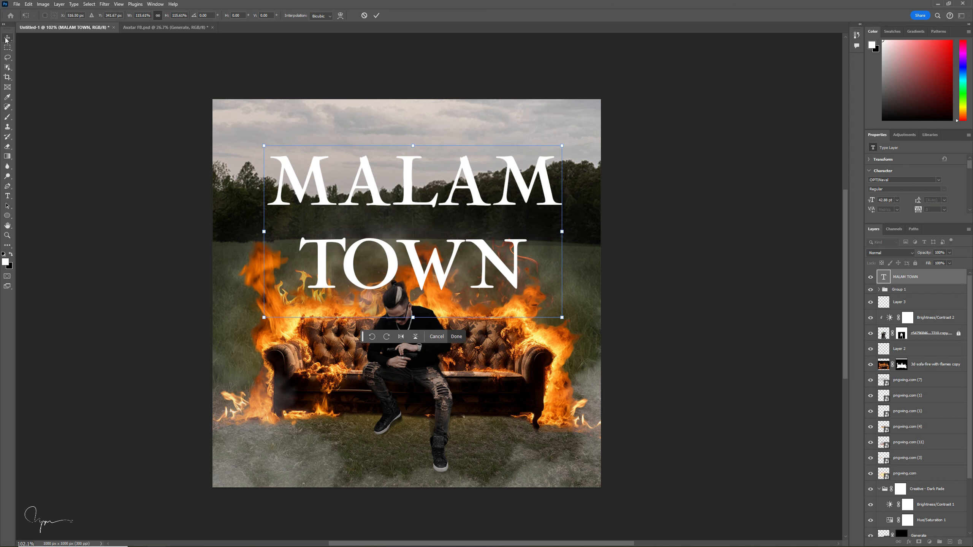
{"action": "key", "text": "Return"}
Step: Move the MALAM TOWN title slightly up and check the subtitle's font in the finished Avatar FB.psd design
{"action": "left_click", "coordinate": [568, 216]}
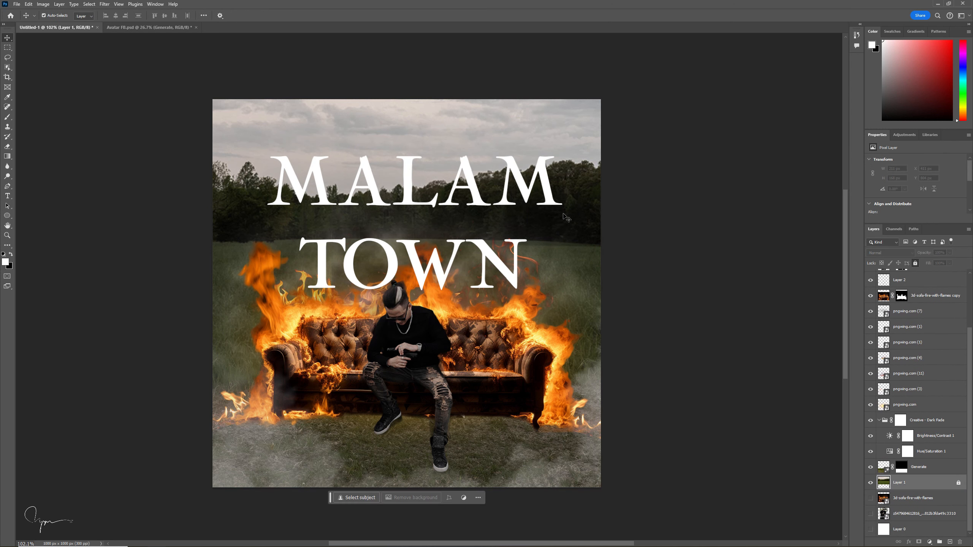
{"action": "left_click_drag", "start_coordinate": [570, 217], "coordinate": [582, 230]}
{"action": "left_click", "coordinate": [959, 514]}
{"action": "left_click", "coordinate": [909, 516]}
{"action": "left_click_drag", "start_coordinate": [354, 361], "coordinate": [355, 377], "text": "alt"}
{"action": "left_click_drag", "start_coordinate": [641, 377], "coordinate": [641, 358], "text": "shift"}
{"action": "key", "text": "ctrl+z"}
{"action": "left_click_drag", "start_coordinate": [668, 258], "coordinate": [665, 236]}
{"action": "left_click_drag", "start_coordinate": [379, 352], "coordinate": [378, 360]}
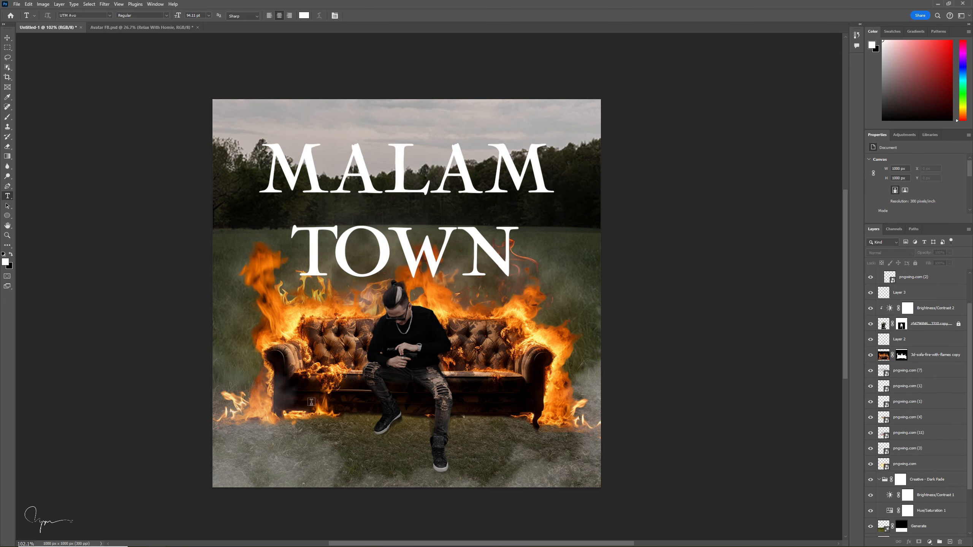
Step: Add the subtitle Relax With Homie in white UTM Avo text at 11 pt near the canvas's lower edge
{"action": "left_click", "coordinate": [406, 459]}
{"action": "left_click", "coordinate": [208, 16]}
{"action": "left_click", "coordinate": [199, 59]}
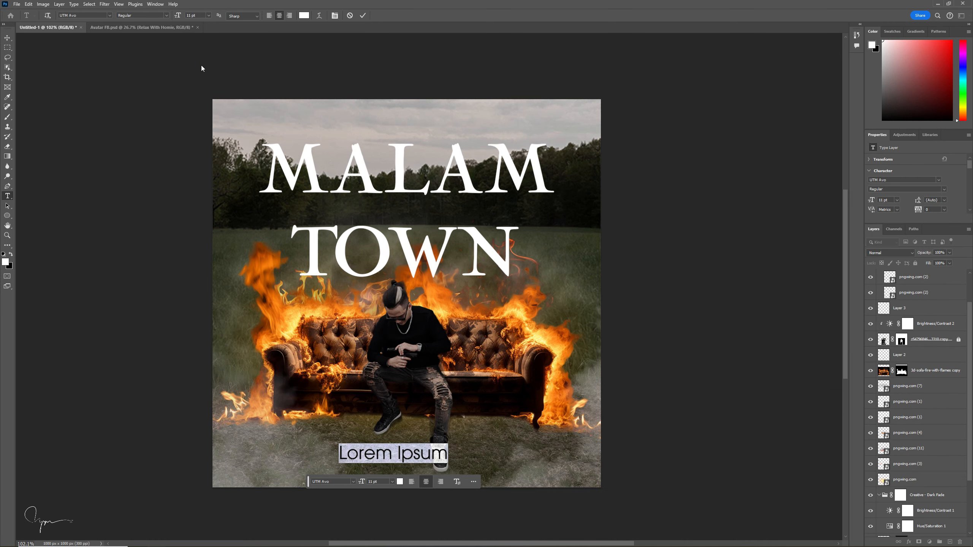
{"action": "type", "text": "Relax With Homie"}
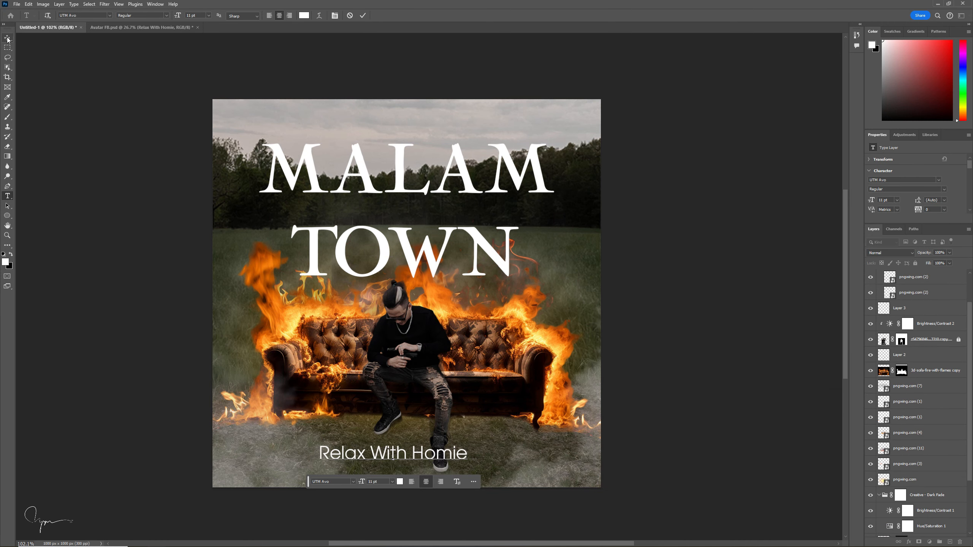
{"action": "key", "text": "ctrl+Return"}
Step: Scale the Relax With Homie subtitle to about 73% and compare its size with the finished Avatar FB.psd design
{"action": "key", "text": "ctrl+t"}
{"action": "left_click_drag", "start_coordinate": [445, 467], "coordinate": [262, 135]}
{"action": "key", "text": "Escape"}
{"action": "scroll", "coordinate": [465, 280], "scroll_direction": "up", "scroll_amount": 3}
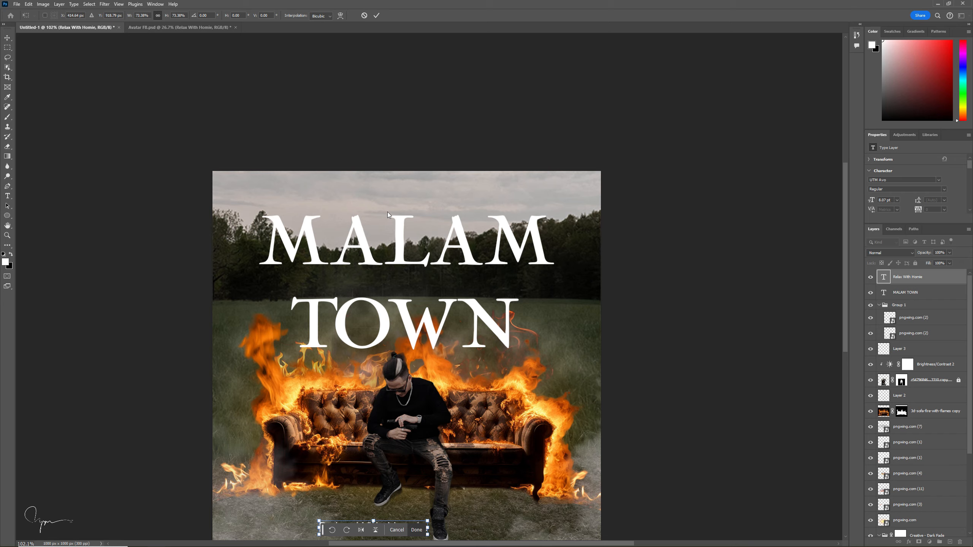
{"action": "scroll", "coordinate": [465, 280], "scroll_direction": "down", "scroll_amount": 3}
{"action": "scroll", "coordinate": [485, 327], "scroll_direction": "up", "scroll_amount": 5}
{"action": "left_click", "coordinate": [161, 28]}
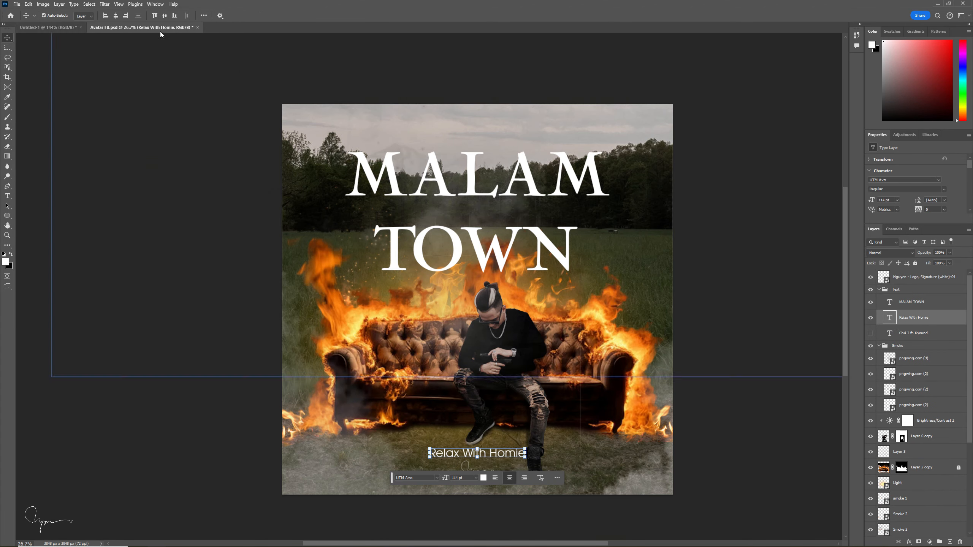
{"action": "left_click", "coordinate": [48, 28]}
Step: Scale the Relax With Homie subtitle down further to match the proportions of the finished design
{"action": "left_click_drag", "start_coordinate": [492, 184], "coordinate": [498, 250]}
{"action": "scroll", "coordinate": [498, 250], "scroll_direction": "down", "scroll_amount": 2}
{"action": "left_click", "coordinate": [414, 445]}
{"action": "key", "text": "ctrl+t"}
{"action": "left_click_drag", "start_coordinate": [480, 436], "coordinate": [456, 437]}
{"action": "key", "text": "Return"}
{"action": "left_click_drag", "start_coordinate": [436, 336], "coordinate": [460, 326]}
Step: Centre the Relax With Homie subtitle horizontally on the canvas
{"action": "left_click", "coordinate": [433, 444]}
{"action": "left_click", "coordinate": [115, 15]}
{"action": "left_click", "coordinate": [141, 65]}
{"action": "left_click_drag", "start_coordinate": [452, 409], "coordinate": [477, 407]}
{"action": "scroll", "coordinate": [698, 369], "scroll_direction": "down", "scroll_amount": 2}
{"action": "scroll", "coordinate": [643, 274], "scroll_direction": "up", "scroll_amount": 1}
Step: Scale the MALAM TOWN title down slightly and position it centrally above the man
{"action": "left_click", "coordinate": [495, 180]}
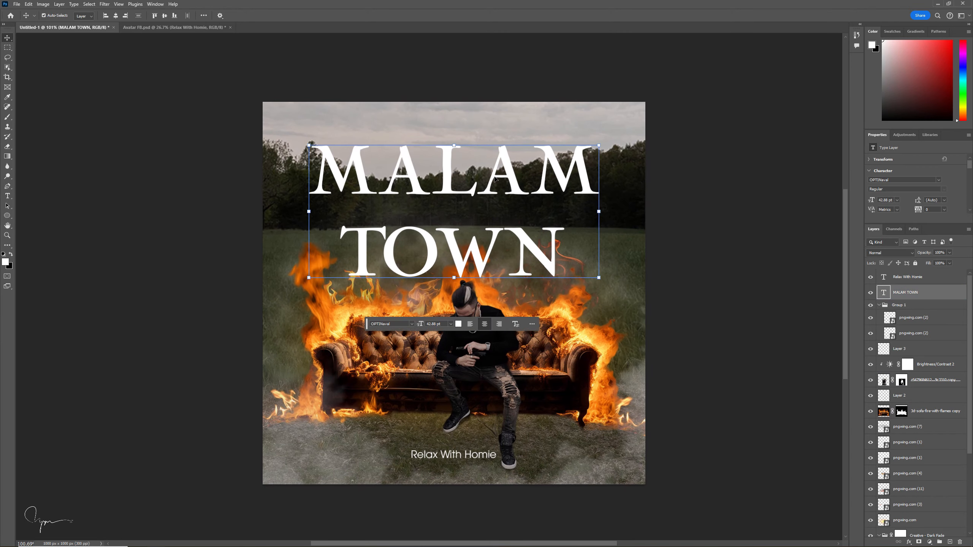
{"action": "left_click_drag", "start_coordinate": [495, 179], "coordinate": [465, 175]}
{"action": "key", "text": "ctrl+t"}
{"action": "left_click_drag", "start_coordinate": [424, 273], "coordinate": [428, 290]}
{"action": "left_click_drag", "start_coordinate": [424, 146], "coordinate": [424, 140]}
{"action": "key", "text": "Return"}
{"action": "left_click", "coordinate": [701, 272]}
{"action": "left_click_drag", "start_coordinate": [701, 271], "coordinate": [665, 272]}
Step: Find the glow layer pngwing.com beneath the smoke layers, rename it Light and enlarge it to about 1565 × 848 px
{"action": "left_click", "coordinate": [440, 402]}
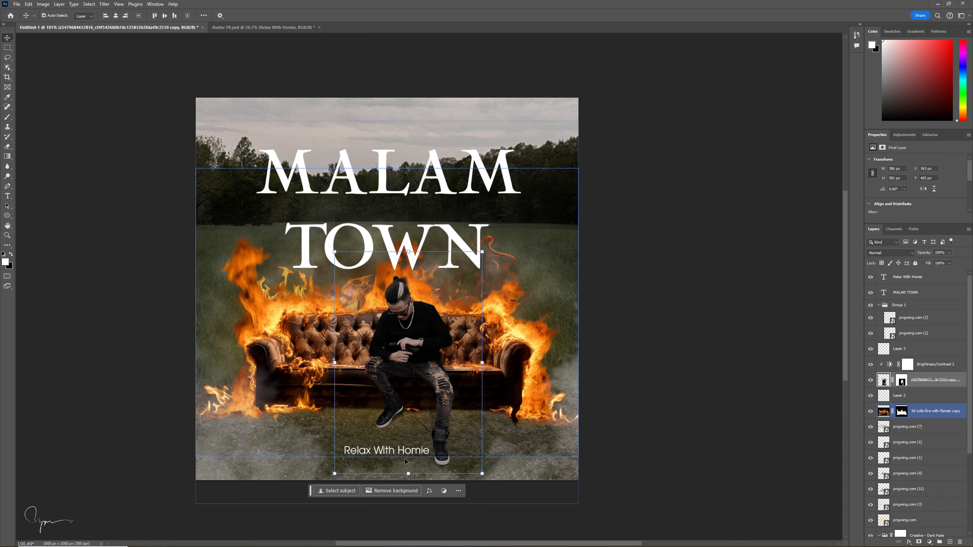
{"action": "left_click", "coordinate": [923, 320]}
{"action": "left_click", "coordinate": [917, 426]}
{"action": "left_click", "coordinate": [918, 443]}
{"action": "left_click", "coordinate": [918, 458]}
{"action": "left_click", "coordinate": [917, 473]}
{"action": "left_click", "coordinate": [918, 490]}
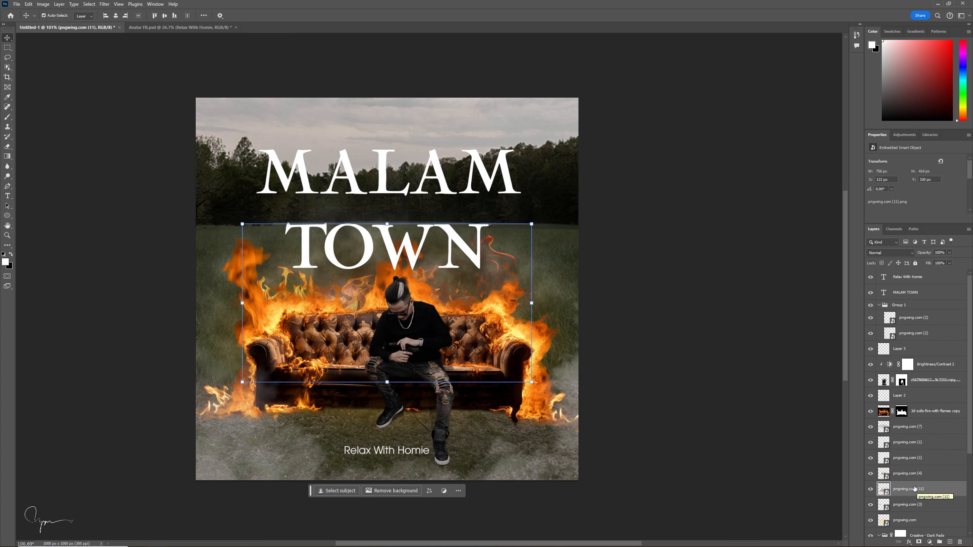
{"action": "scroll", "coordinate": [922, 510], "scroll_direction": "down", "scroll_amount": 3}
{"action": "left_click", "coordinate": [902, 475]}
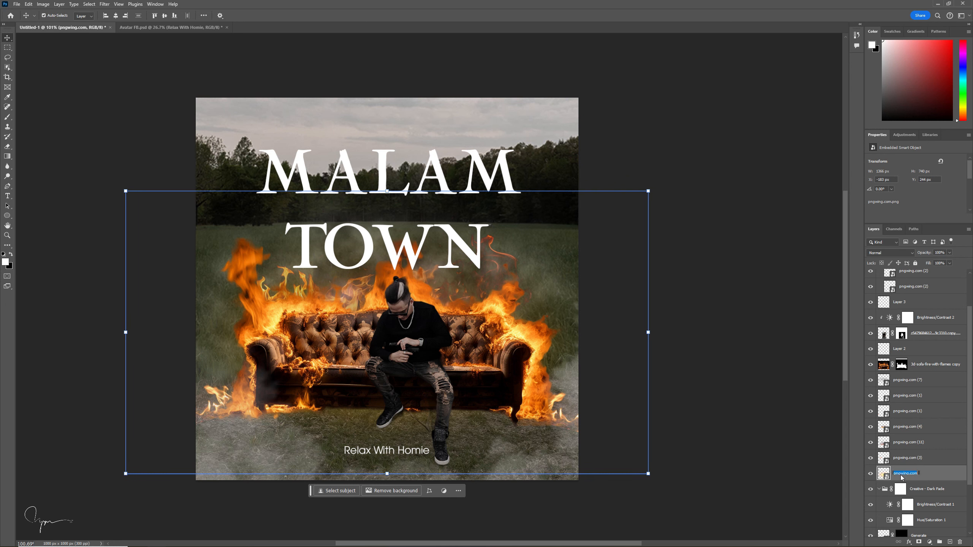
{"action": "left_click_drag", "start_coordinate": [387, 191], "coordinate": [390, 149]}
{"action": "key", "text": "Return"}
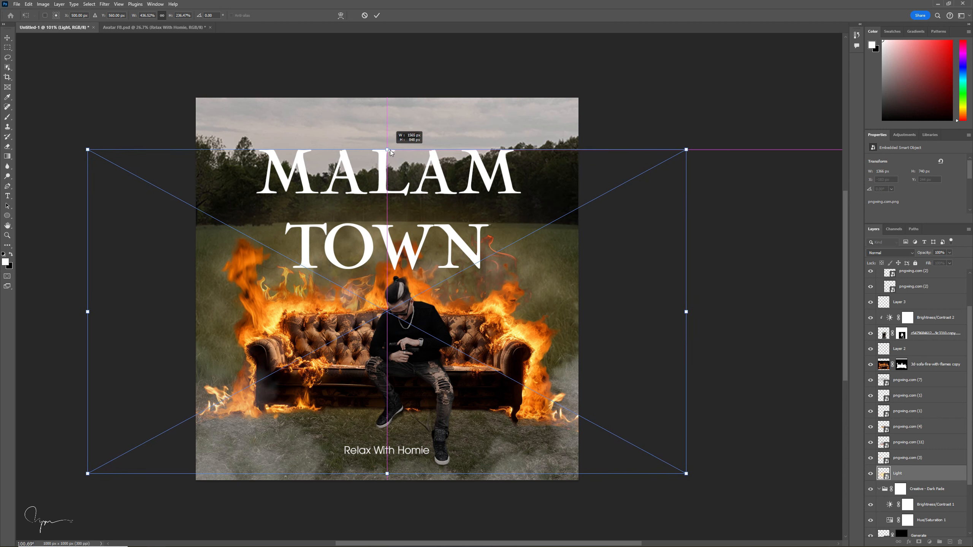
{"action": "left_click", "coordinate": [746, 264]}
Step: Group the layers from pngwing.com (7) down to pngwing.com (3) and name the group Smoke
{"action": "left_click", "coordinate": [908, 379]}
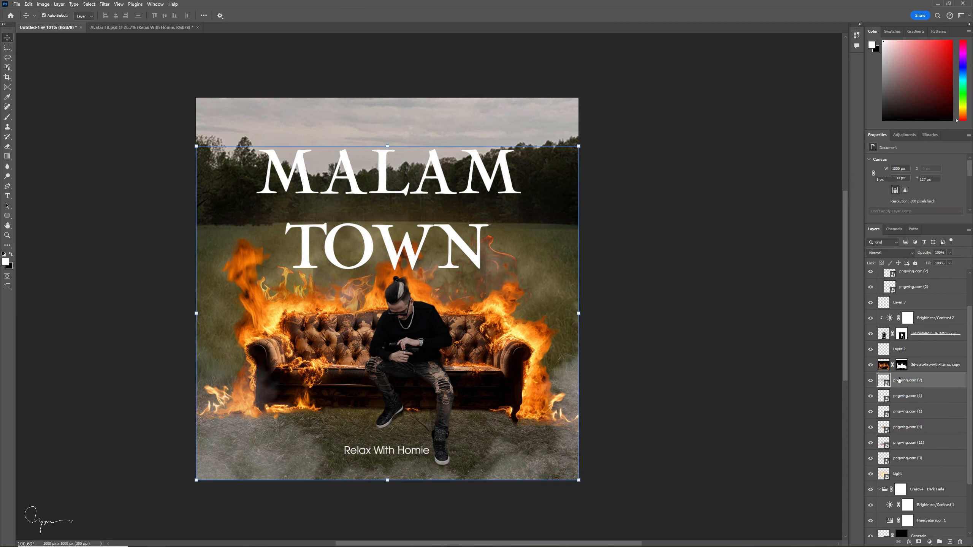
{"action": "left_click", "coordinate": [906, 458], "text": "shift"}
{"action": "key", "text": "ctrl+g"}
{"action": "double_click", "coordinate": [898, 394]}
{"action": "type", "text": "Smoke"}
{"action": "key", "text": "Return"}
{"action": "left_click", "coordinate": [786, 375]}
Step: Rename the group of ground-smoke layers Smoke 2 and rename Layer 3 as shadow
{"action": "left_click", "coordinate": [879, 273]}
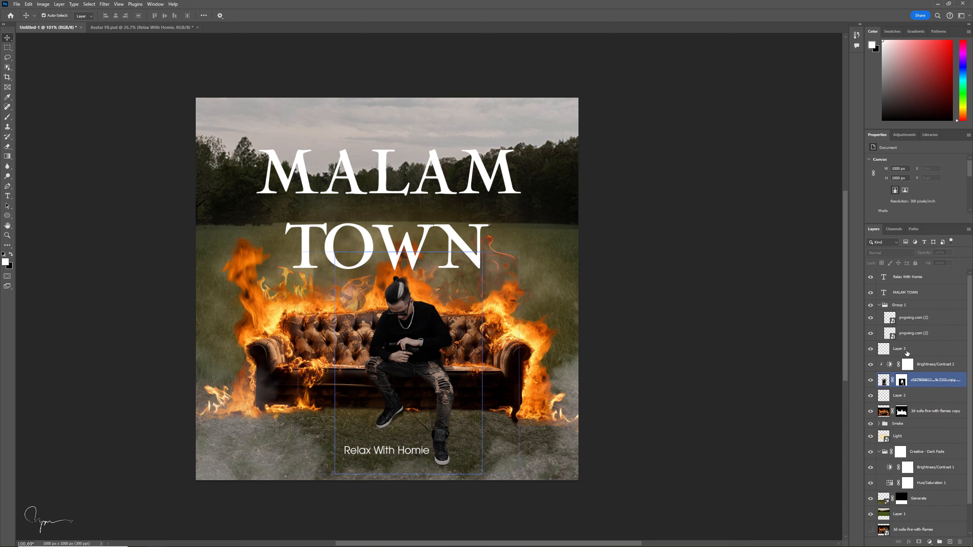
{"action": "left_click", "coordinate": [931, 334]}
{"action": "double_click", "coordinate": [900, 318]}
{"action": "type", "text": "shadow"}
{"action": "left_click", "coordinate": [932, 322]}
{"action": "left_click", "coordinate": [903, 353]}
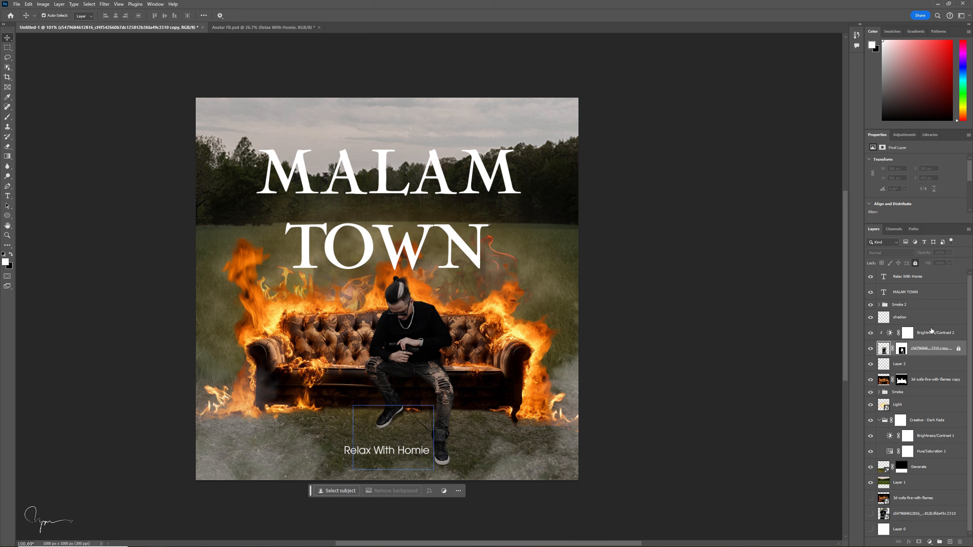
Step: Rename the masked burning-sofa layer as sofa and lock it
{"action": "left_click", "coordinate": [939, 380]}
{"action": "double_click", "coordinate": [938, 381]}
{"action": "type", "text": "sofa"}
{"action": "key", "text": "Return"}
{"action": "key", "text": "ctrl+slash"}
Step: Group the Generate and Layer 1 background layers, rename the Creative - Dark Fade group as Field and lock it
{"action": "left_click", "coordinate": [931, 423]}
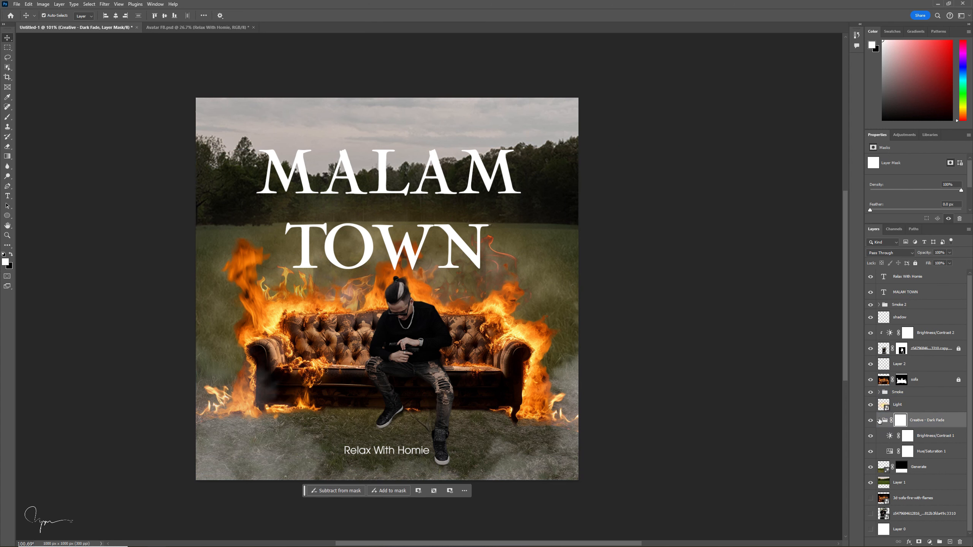
{"action": "double_click", "coordinate": [944, 426]}
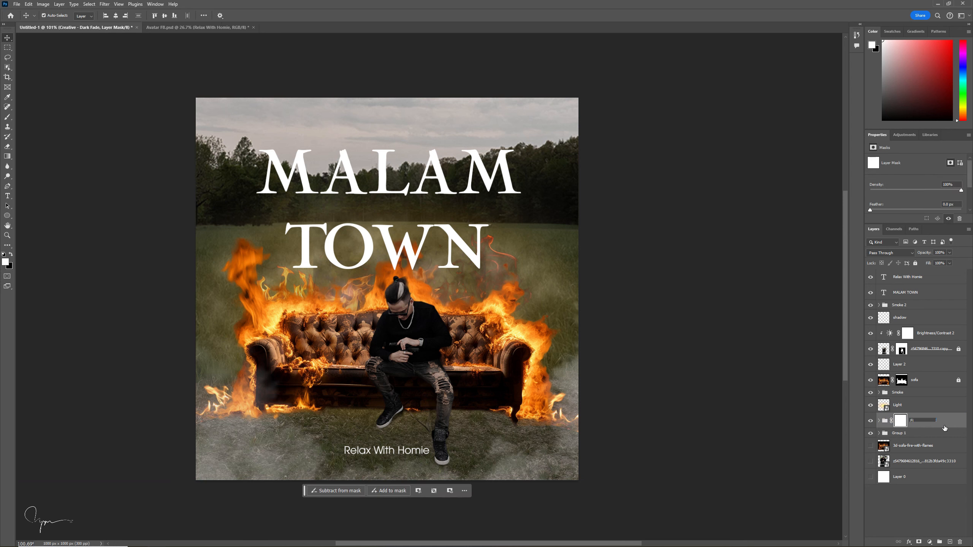
{"action": "left_click", "coordinate": [915, 264]}
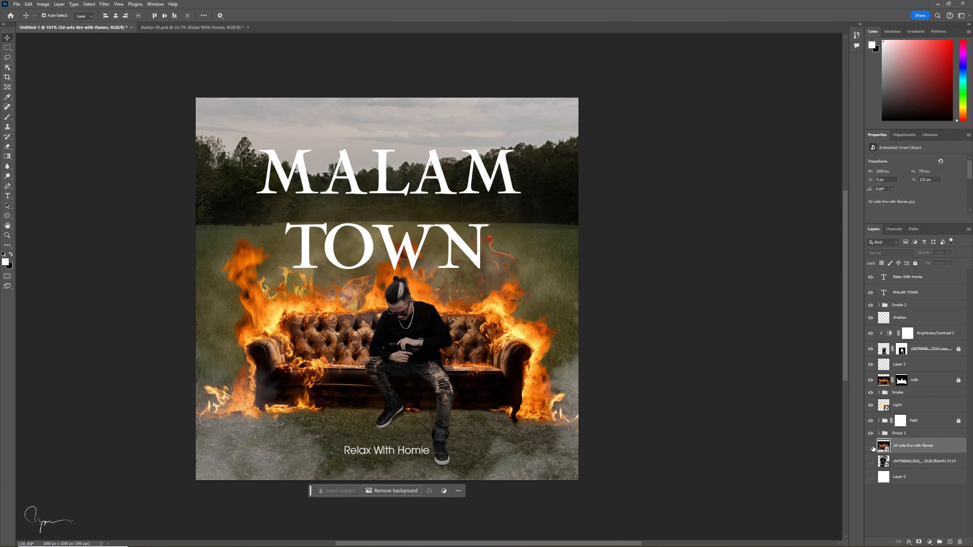
Step: Place the white signature logo file and scale it to about 114 × 63 px beneath the Relax With Homie subtitle
{"action": "key", "text": "alt+Tab"}
{"action": "left_click", "coordinate": [252, 298]}
{"action": "double_click", "coordinate": [252, 298]}
{"action": "double_click", "coordinate": [278, 165]}
{"action": "double_click", "coordinate": [268, 204]}
{"action": "left_click_drag", "start_coordinate": [528, 215], "coordinate": [387, 299]}
{"action": "left_click_drag", "start_coordinate": [578, 185], "coordinate": [270, 353]}
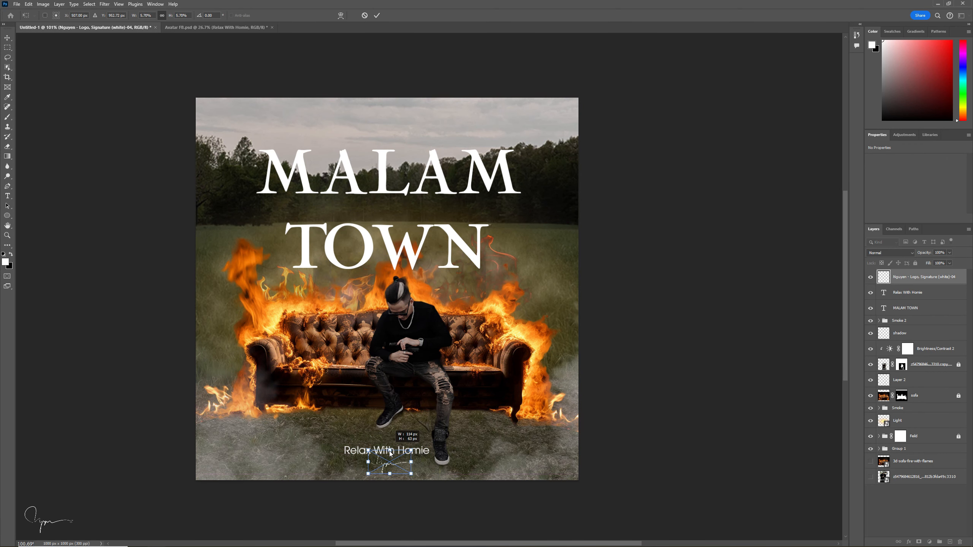
{"action": "key", "text": "Return"}
Step: Move the Relax With Homie subtitle up above the signature logo, comparing its placement with Avatar FB.psd
{"action": "left_click_drag", "start_coordinate": [390, 453], "coordinate": [403, 443]}
{"action": "left_click", "coordinate": [486, 449]}
{"action": "left_click", "coordinate": [135, 29]}
{"action": "left_click", "coordinate": [61, 28]}
{"action": "left_click", "coordinate": [135, 28]}
{"action": "key", "text": "ctrl+Tab"}
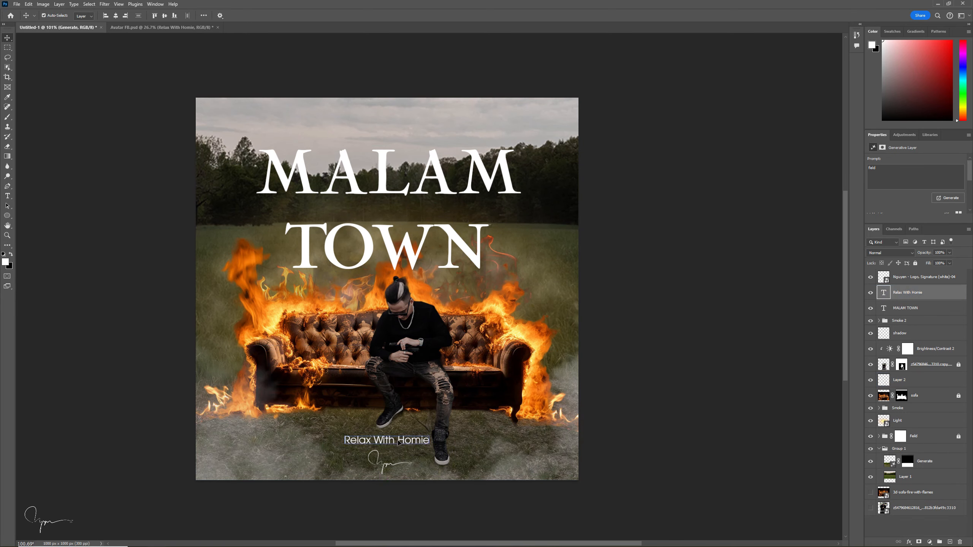
{"action": "left_click", "coordinate": [684, 398]}
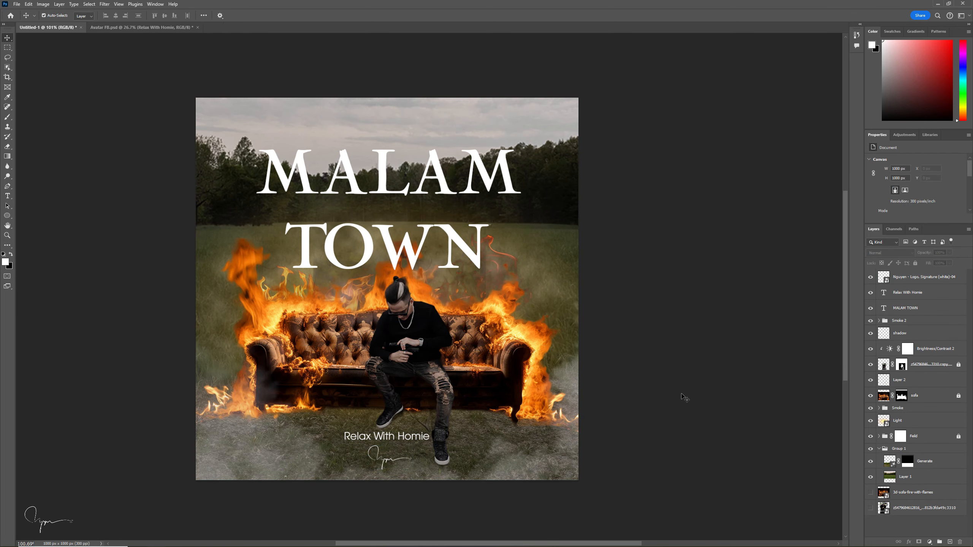
Step: Switch to File Explorer and open the exported Avatar FB.jpg from the Relax With Homie project's Avatar folder
{"action": "scroll", "coordinate": [591, 276], "scroll_direction": "down", "scroll_amount": 3}
{"action": "scroll", "coordinate": [591, 276], "scroll_direction": "up", "scroll_amount": 2}
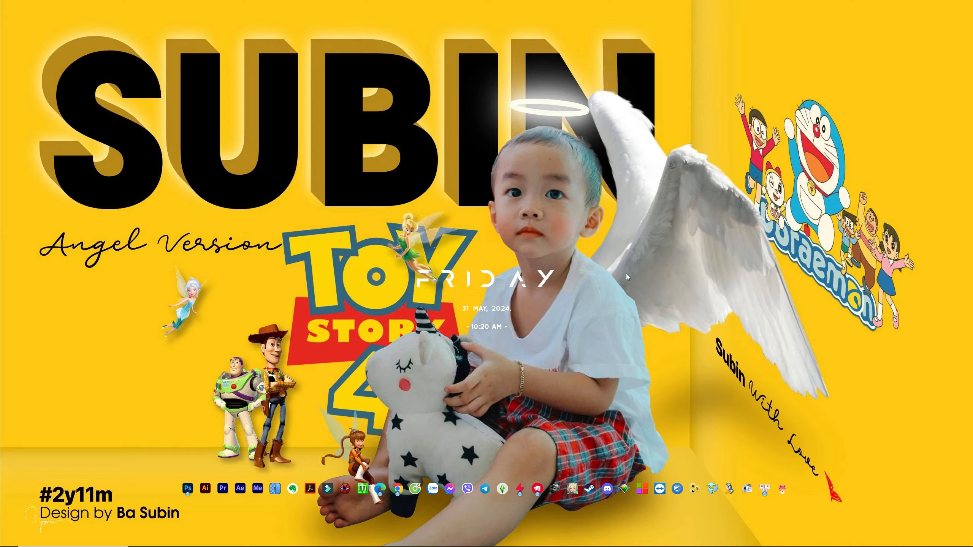
{"action": "key", "text": "super+e"}
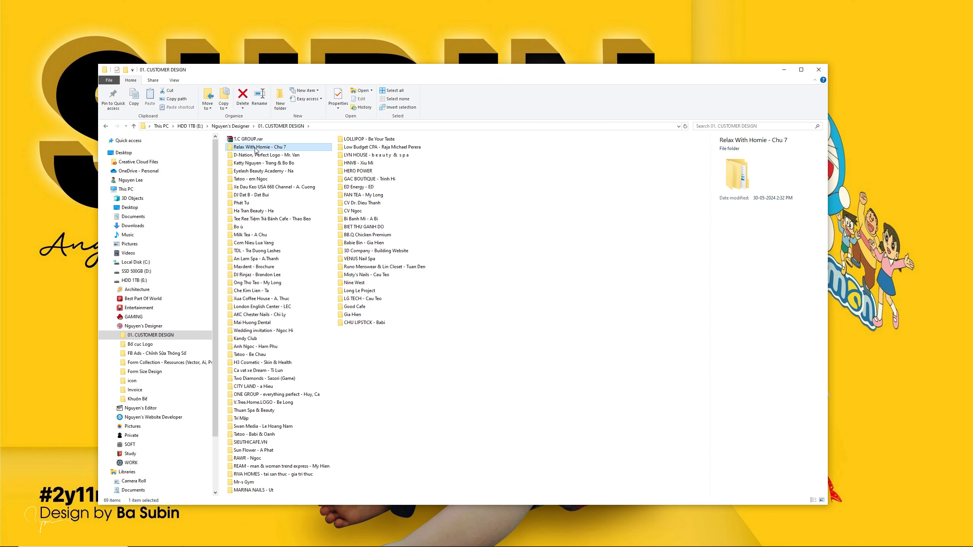
{"action": "double_click", "coordinate": [255, 148]}
{"action": "double_click", "coordinate": [249, 152]}
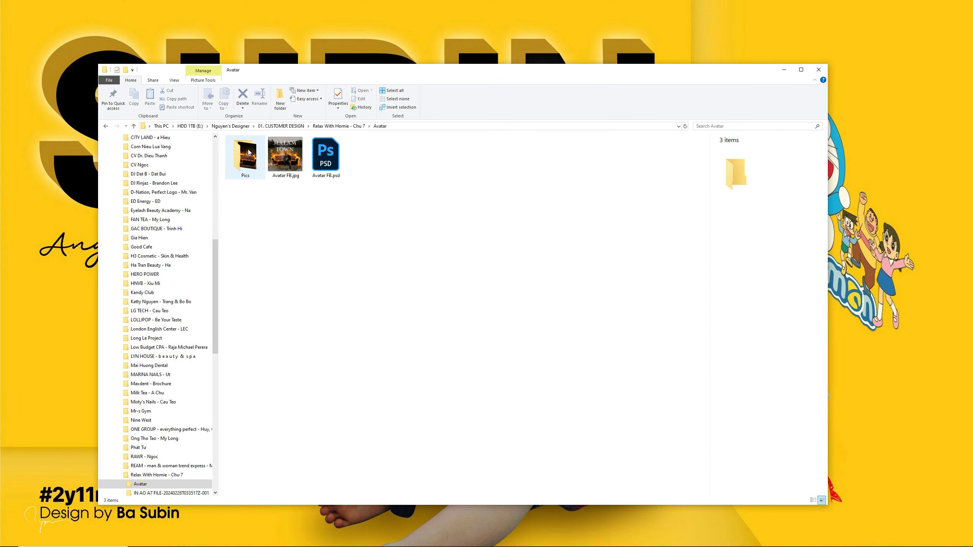
{"action": "double_click", "coordinate": [290, 167]}
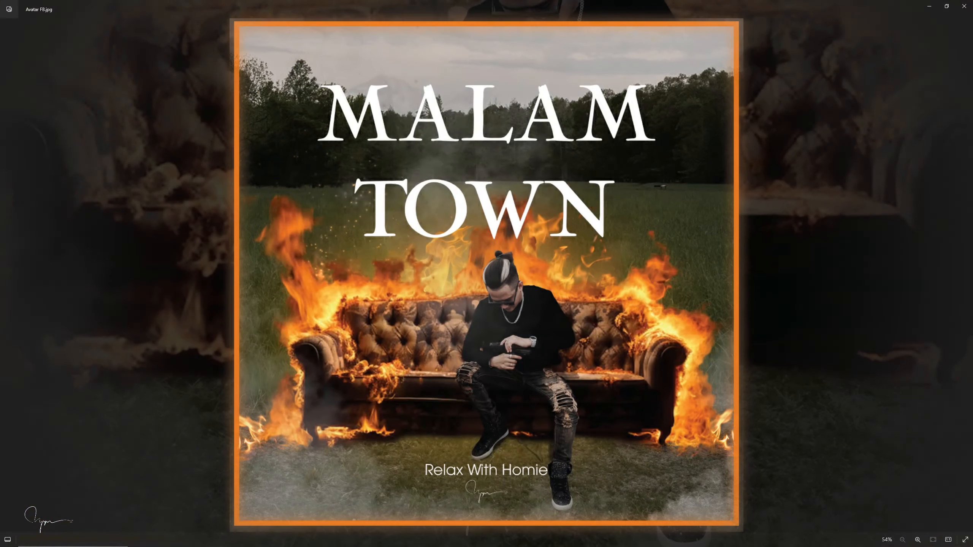